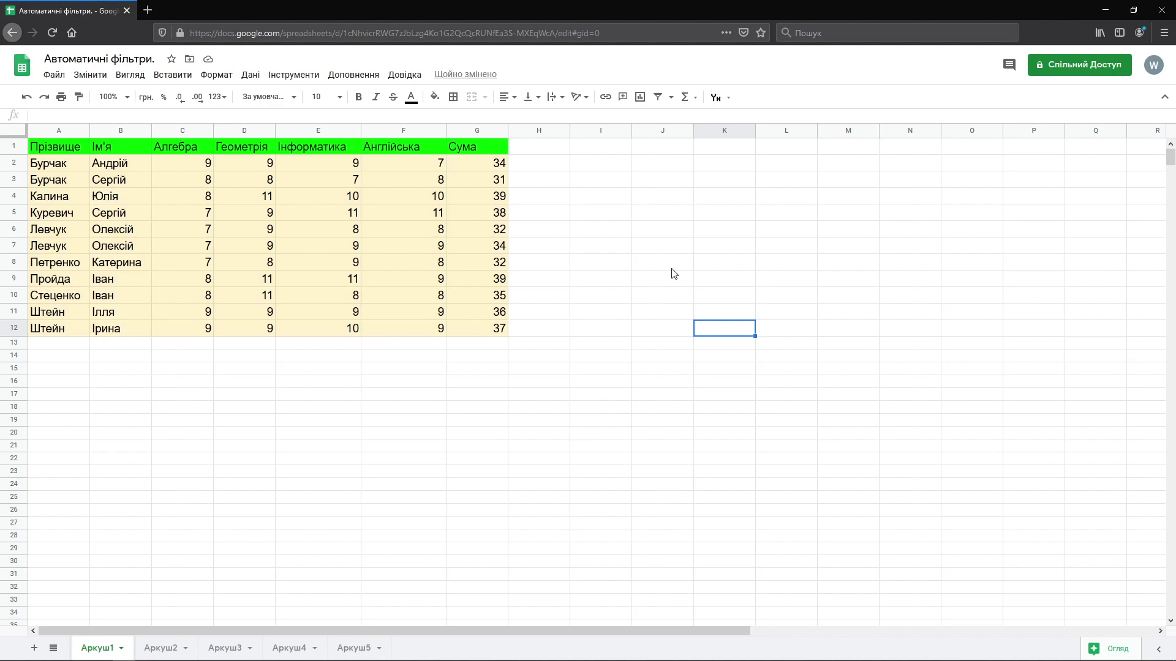
Step: Create a filter covering the whole grades table, then turn it off again
left_click(132, 214)
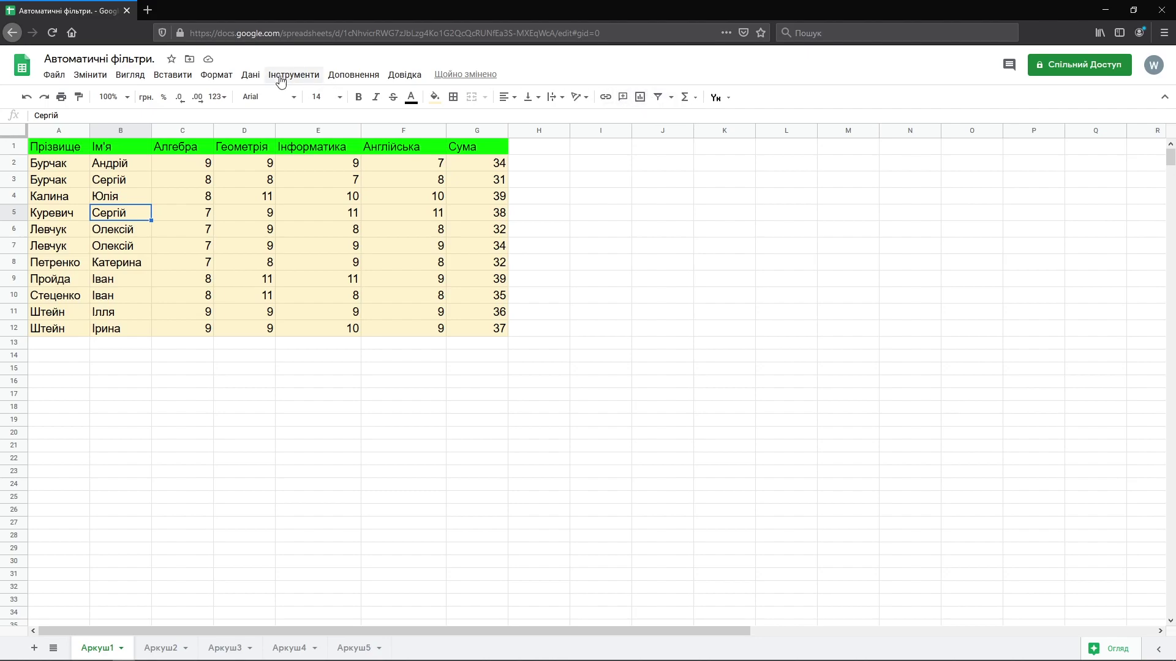
left_click(251, 76)
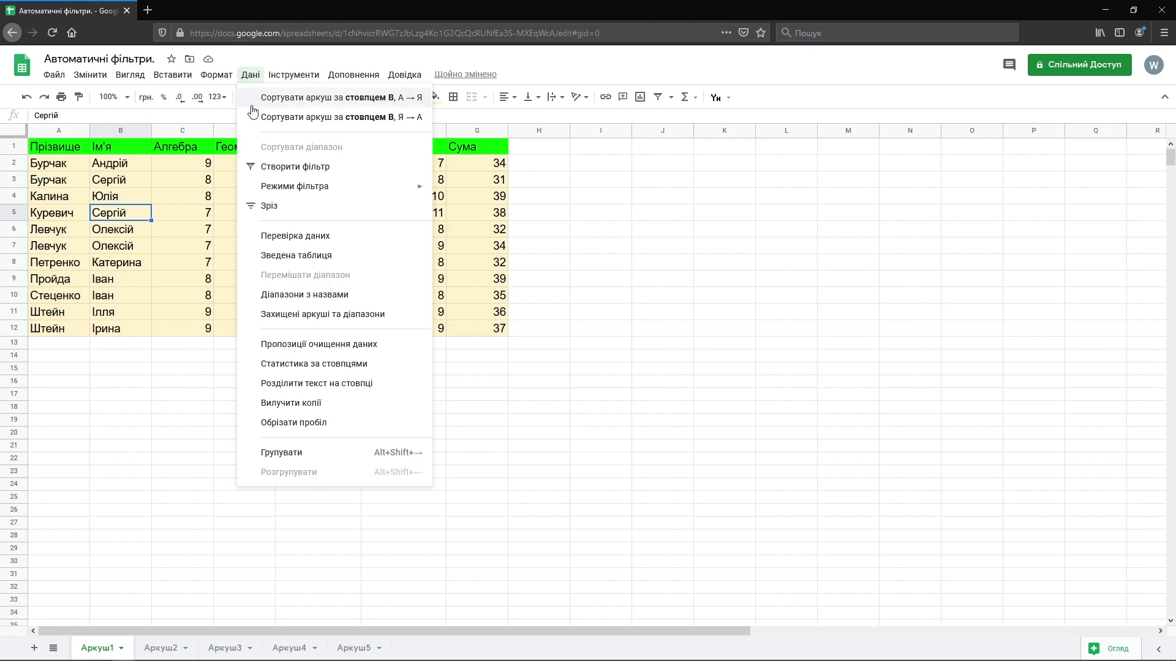
left_click(250, 169)
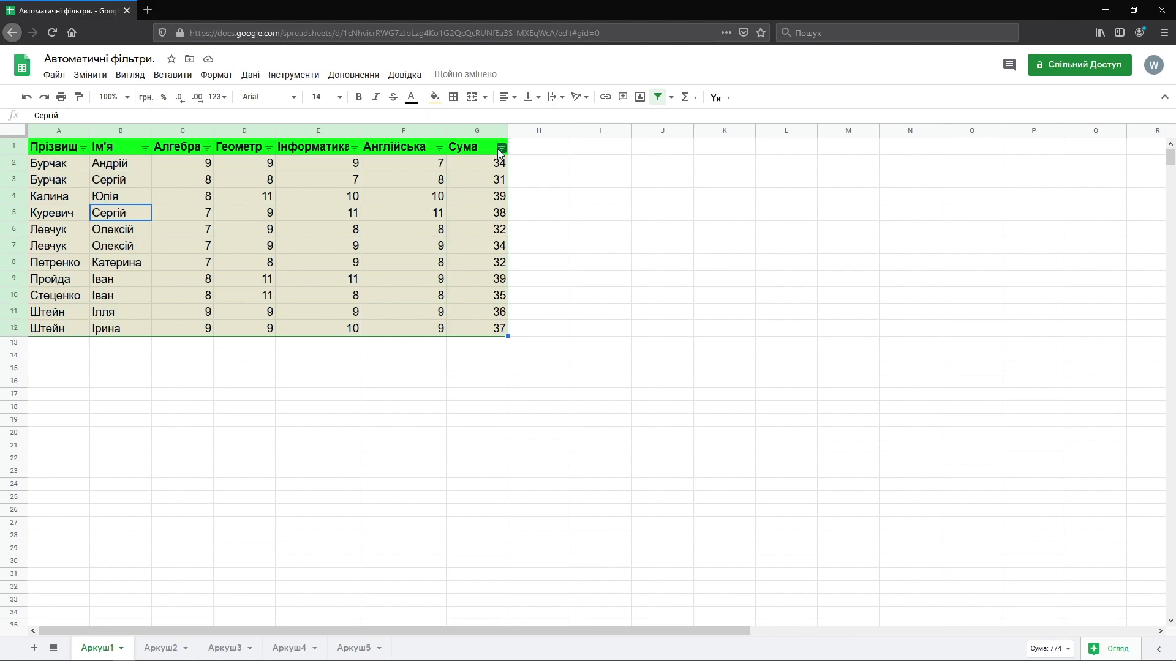
left_click(657, 97)
left_click(596, 251)
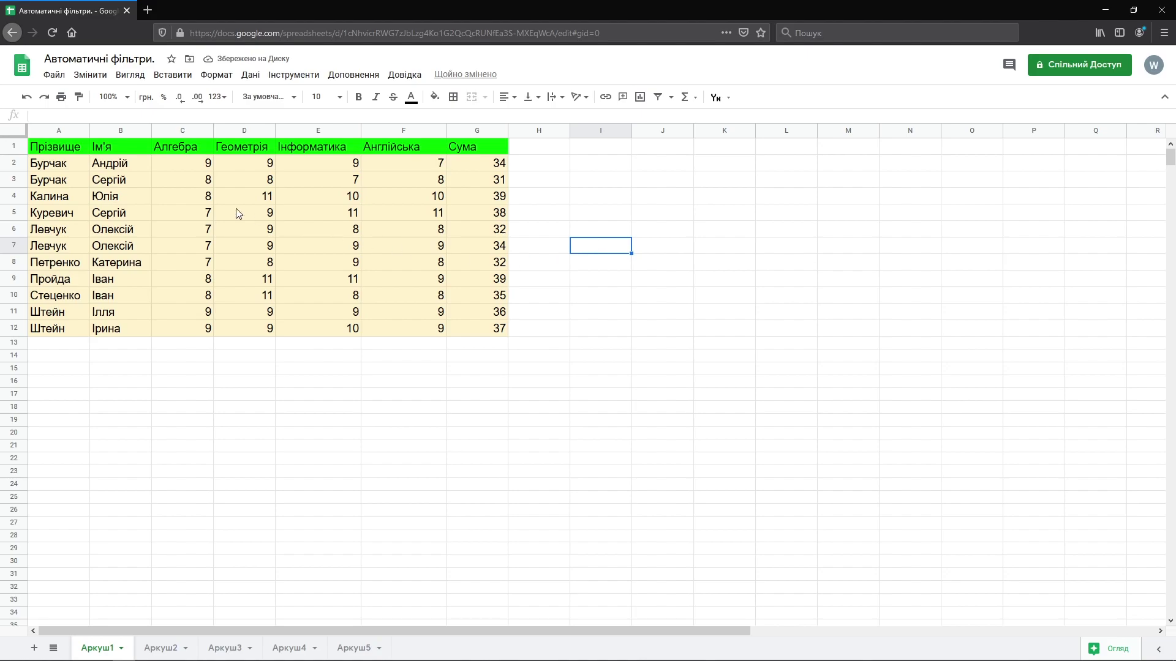
Step: Create a filter on only the Прізвище, Ім'я and Алгебра columns, range A1:C12
left_click_drag(79, 149, 207, 329)
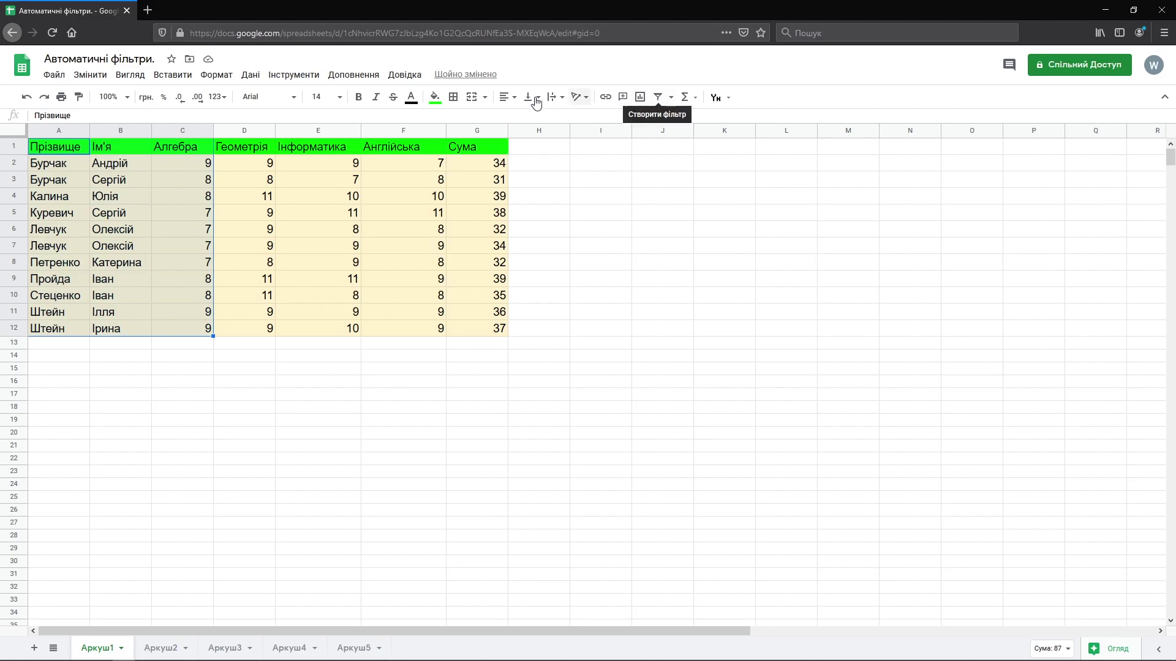
left_click(253, 80)
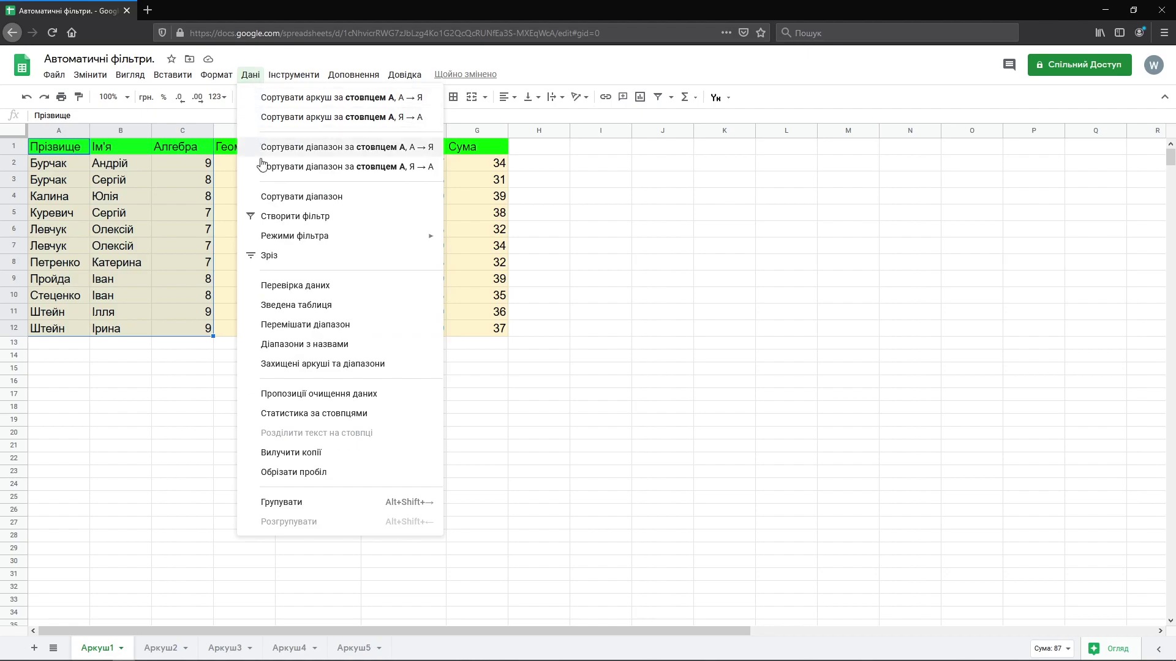
left_click(272, 217)
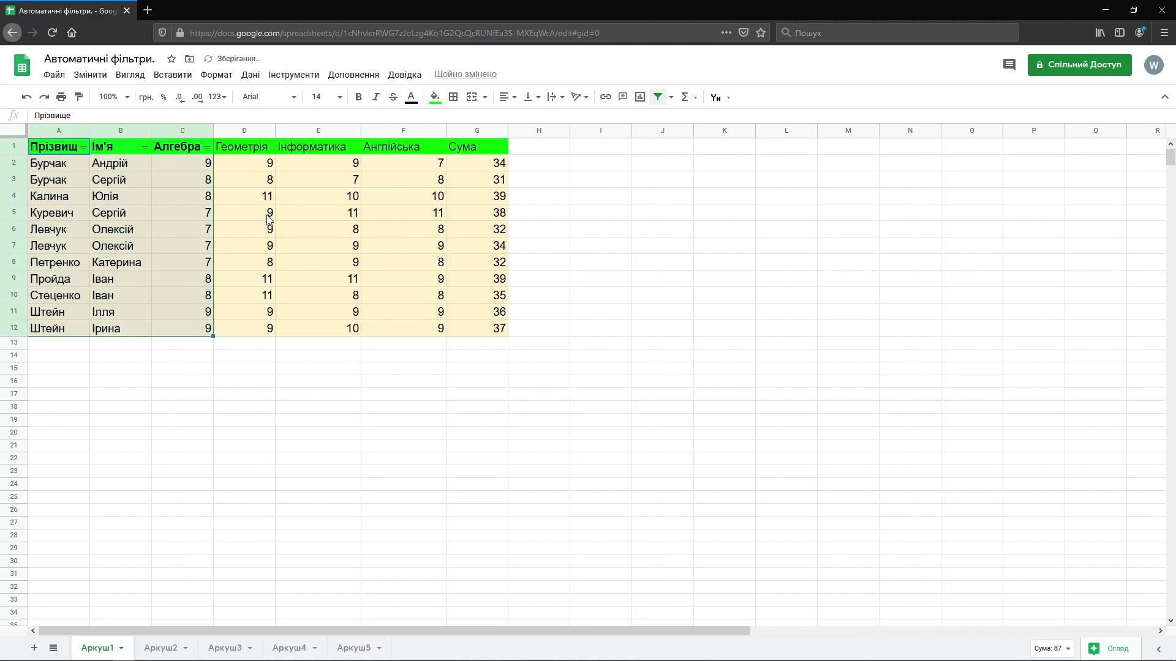
Step: View the filter options of the Алгебра column, then turn off the filter
left_click(207, 147)
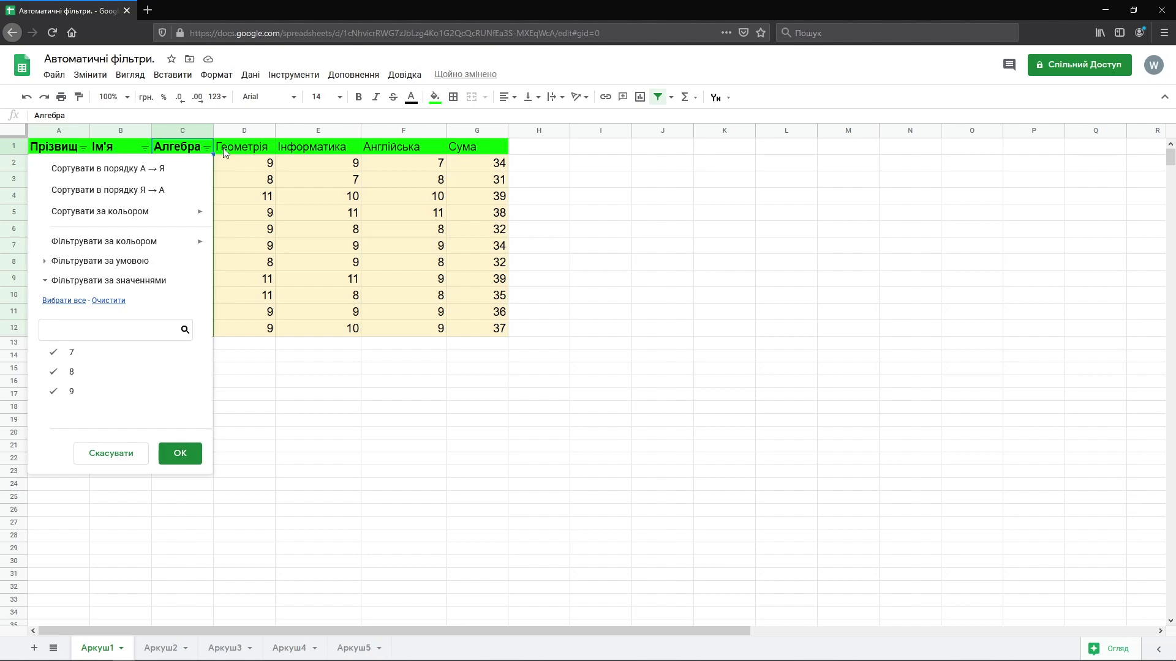
left_click(566, 200)
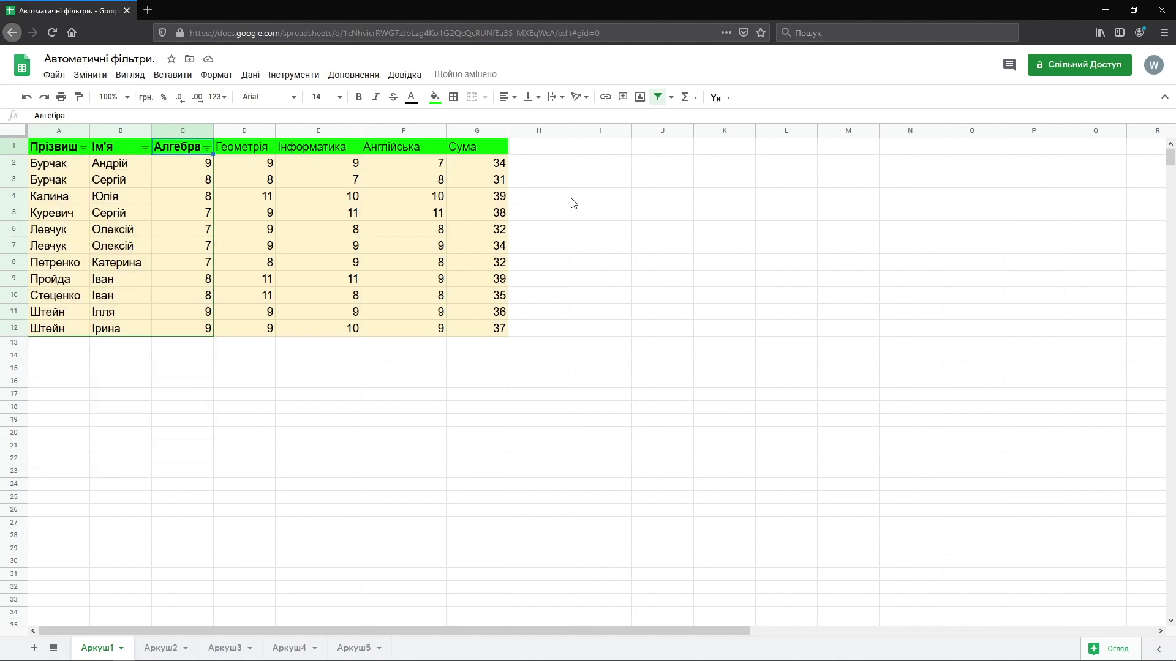
left_click(658, 97)
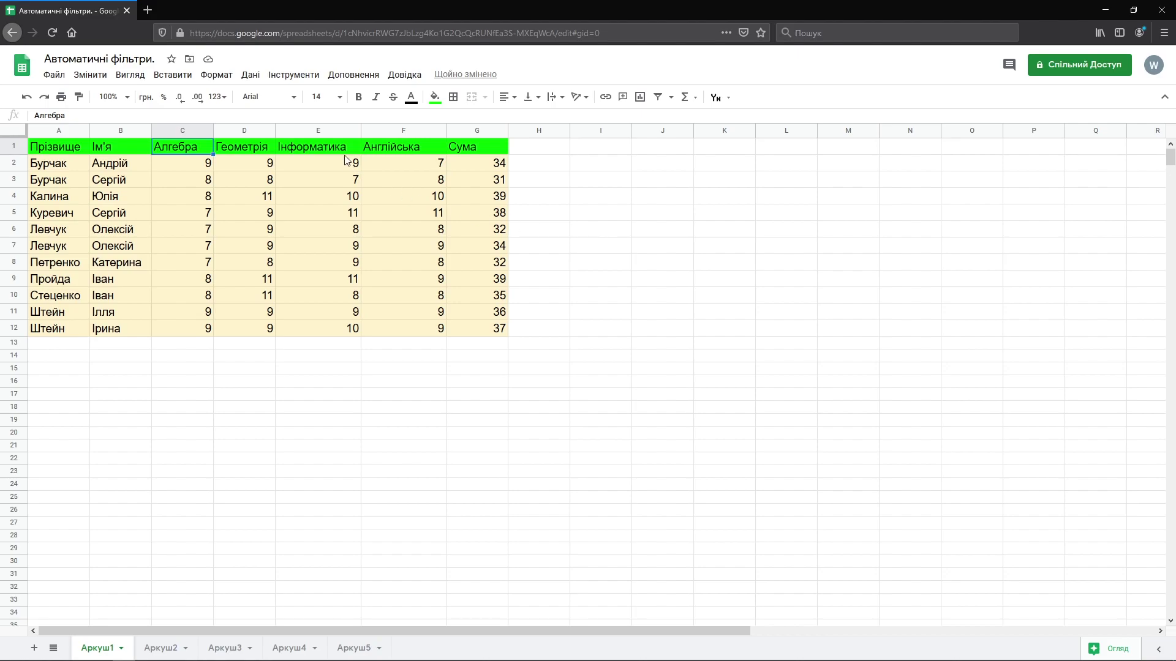
Step: Create a filter on only the Інформатика column and filter by values, excluding 7, 8, 10 and 11 to keep 9
left_click_drag(339, 150, 346, 326)
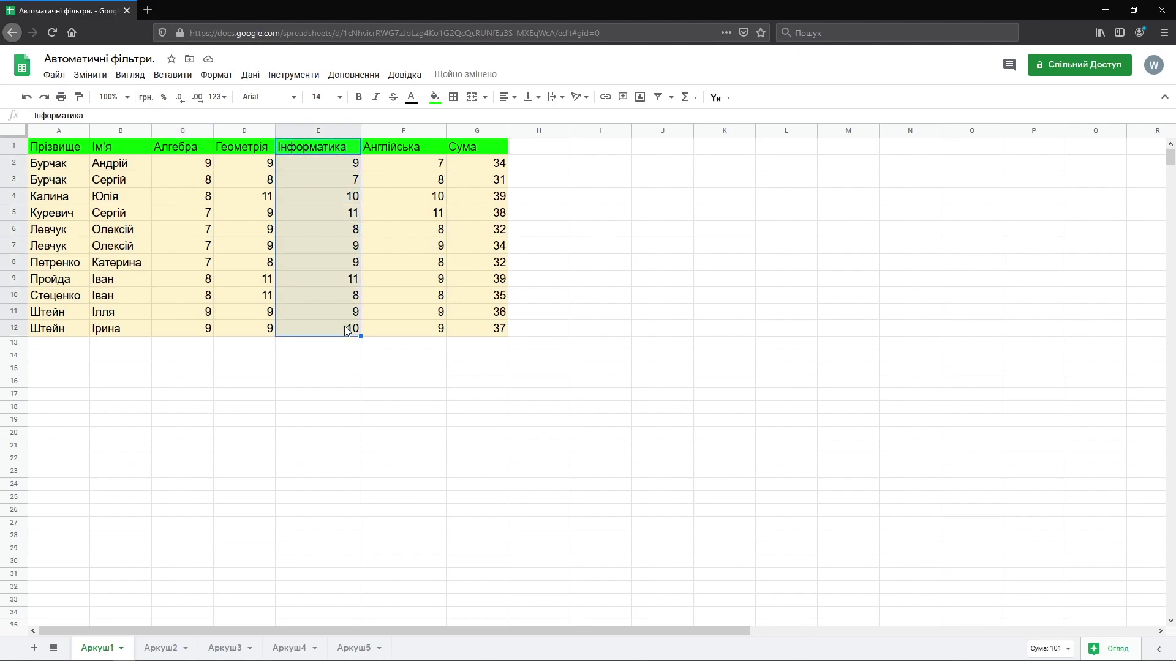
left_click(658, 97)
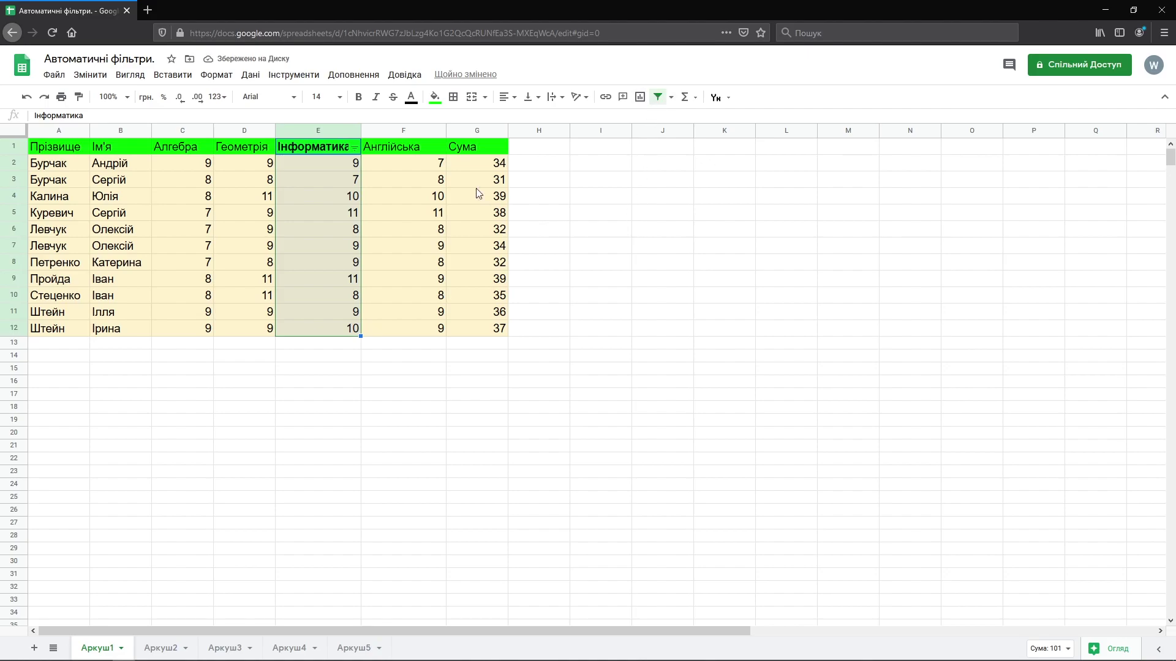
left_click(354, 148)
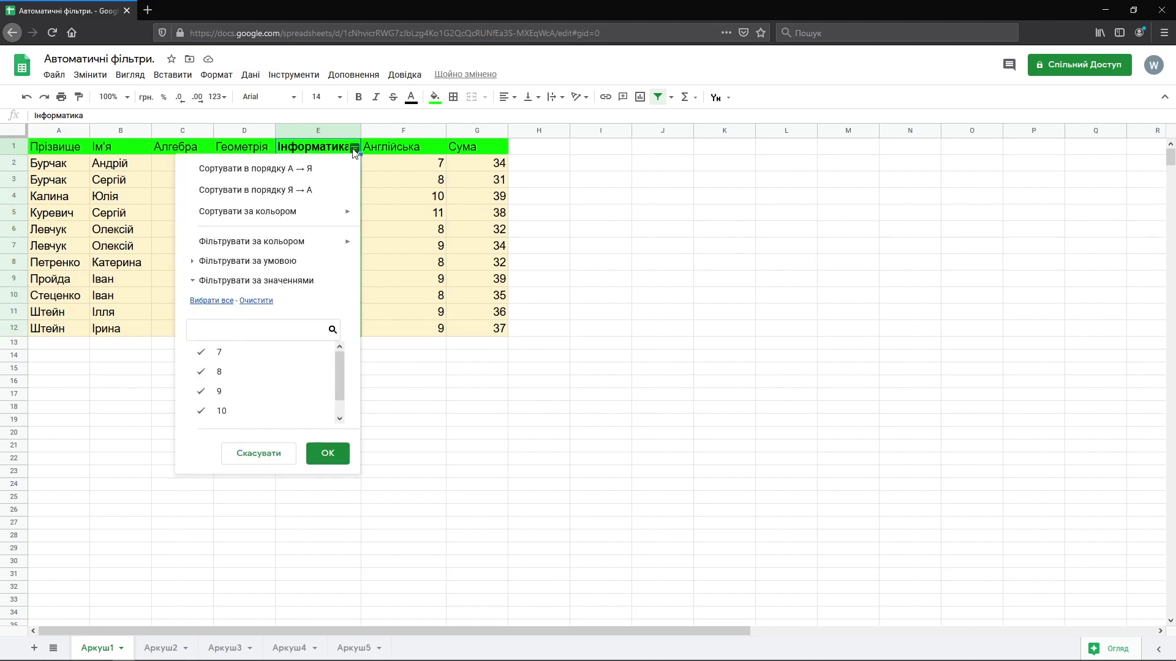
left_click(202, 353)
left_click(202, 372)
left_click(202, 410)
scroll(202, 415, "down", 1)
left_click(203, 413)
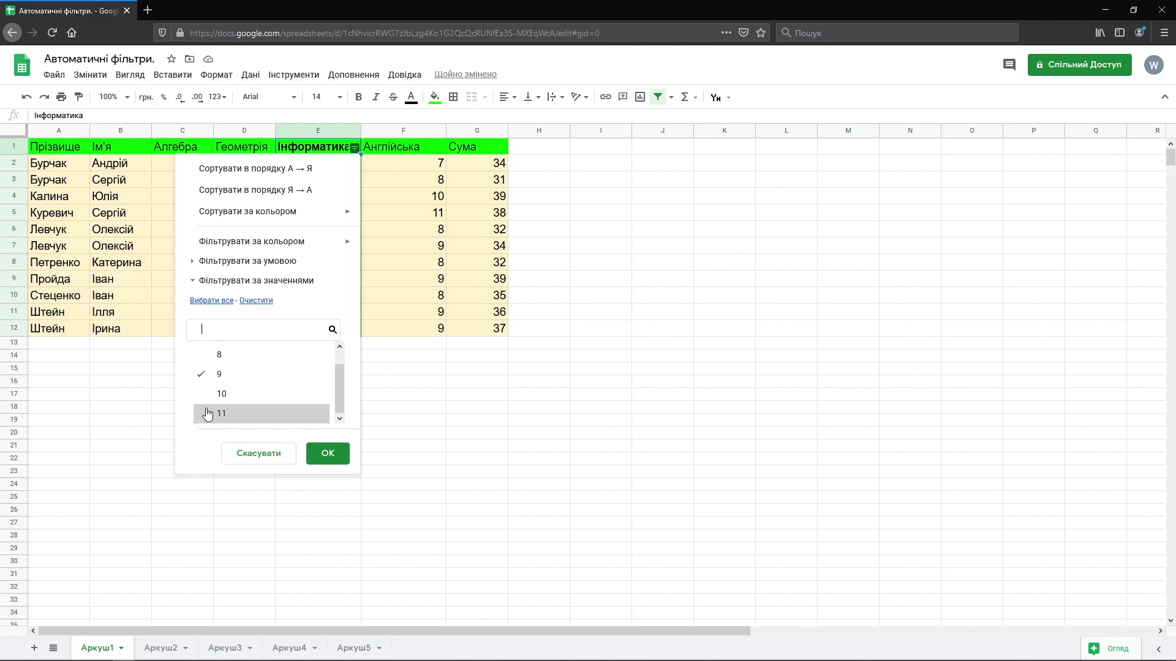
left_click(328, 454)
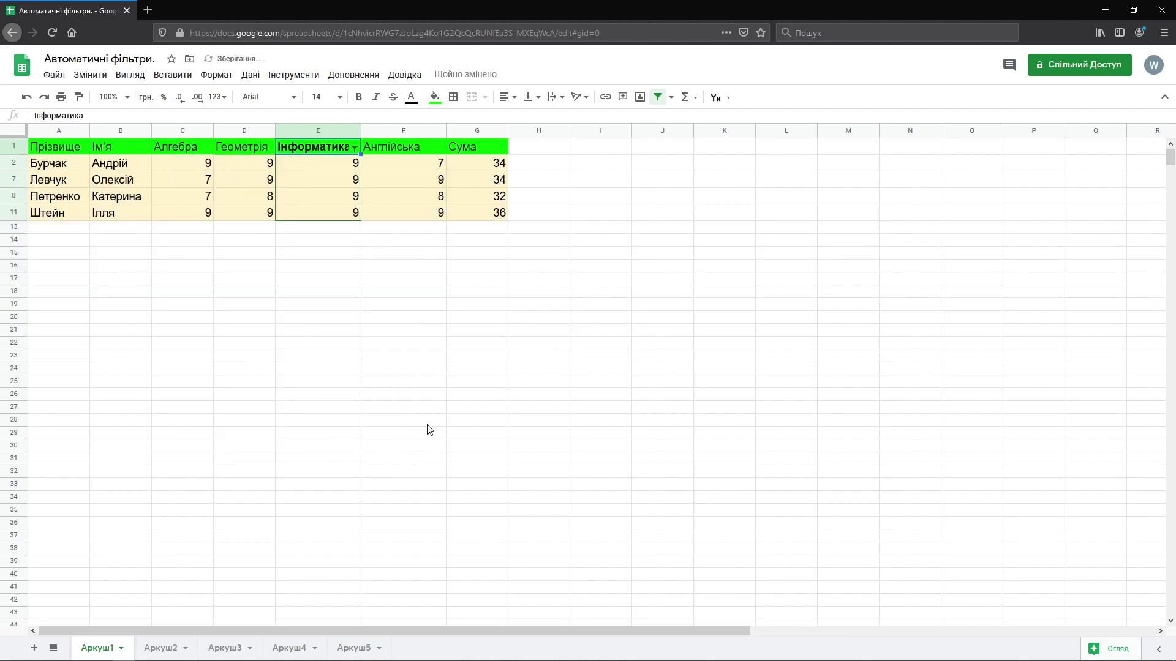
Step: Undo the last value filtering and filter Інформатика again by clearing all values and keeping only 9
key("ctrl+z")
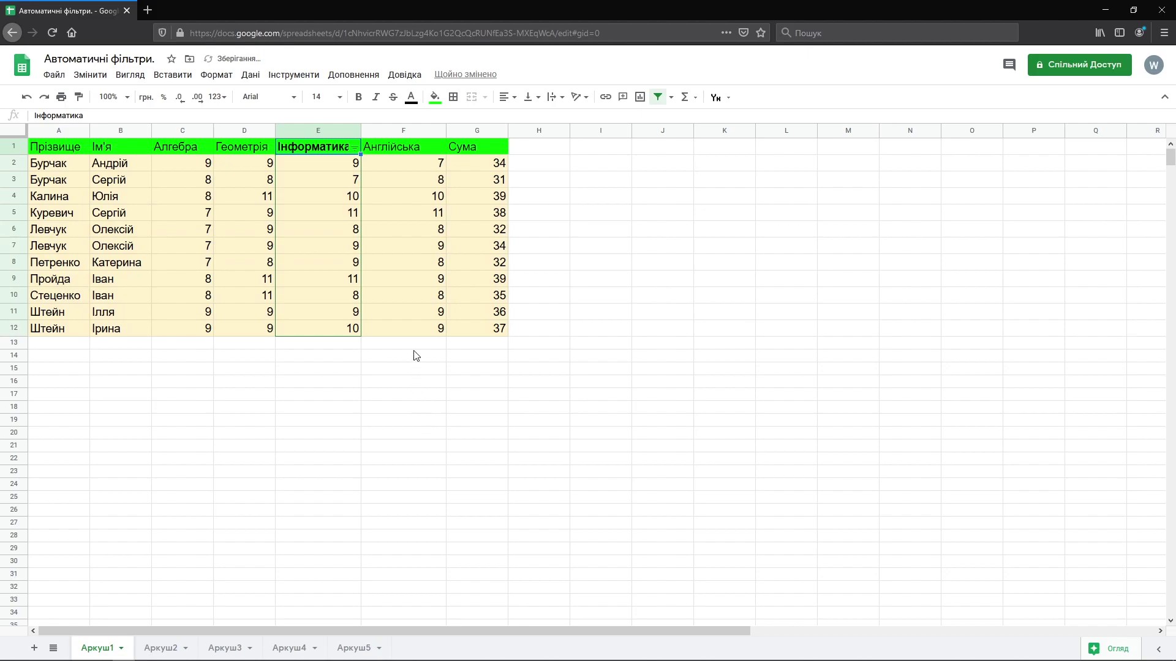
left_click(355, 148)
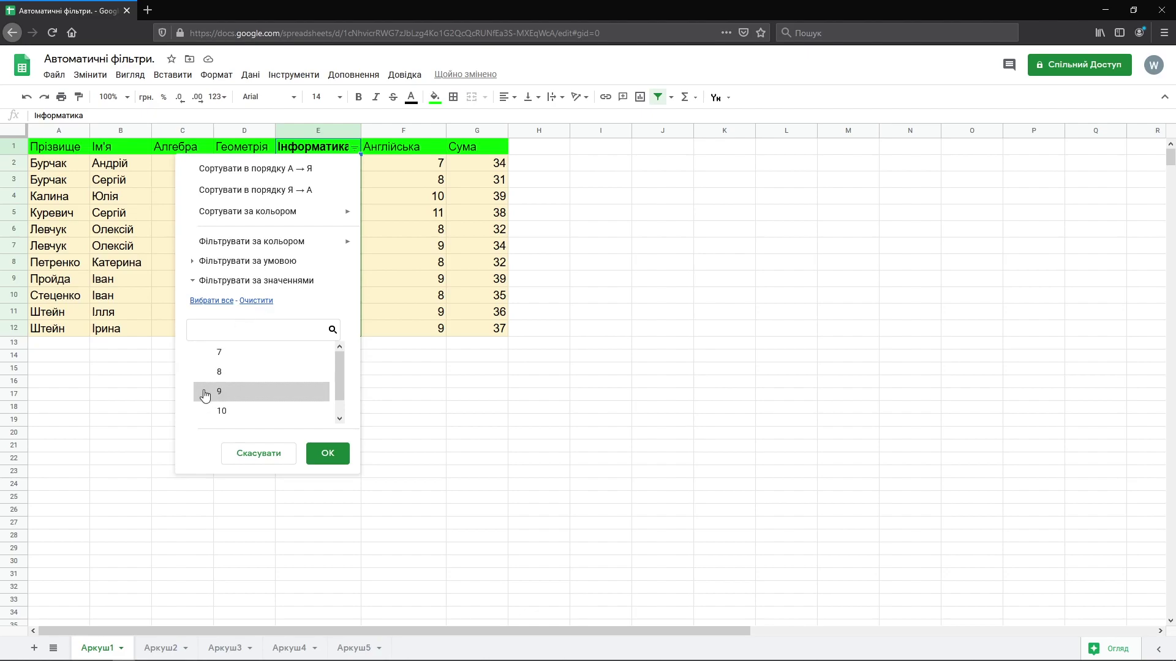
left_click(328, 453)
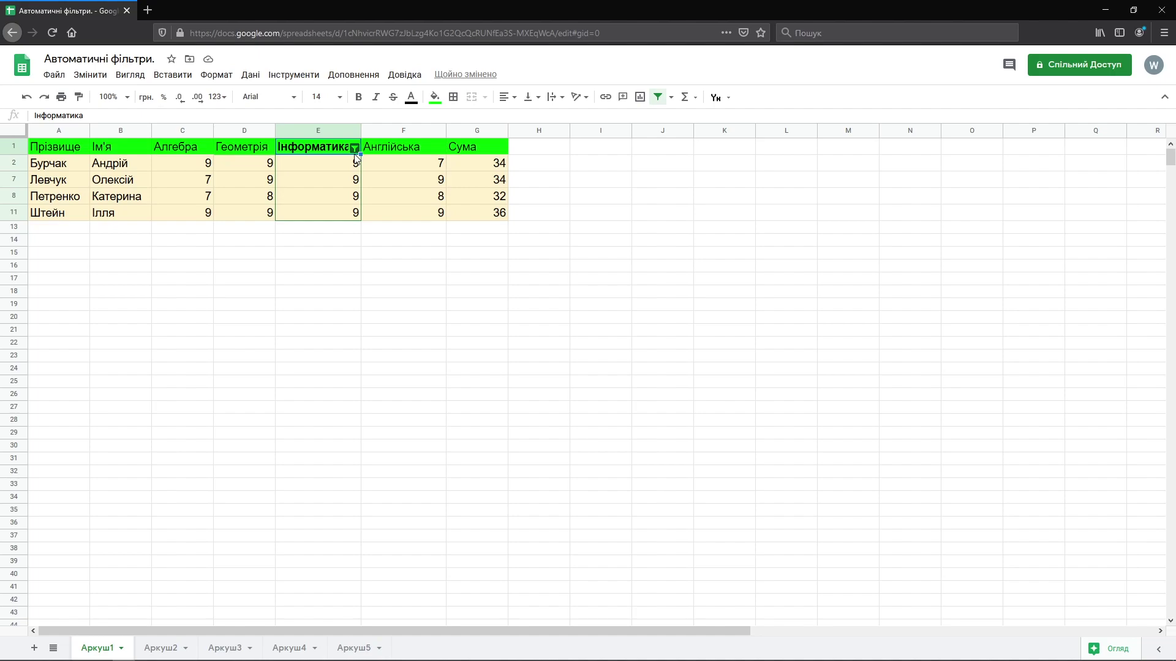
Step: Replace the Інформатика filter with one covering the whole table, and filter Ім'я to only the first names found in rows 6 and 9
left_click(657, 97)
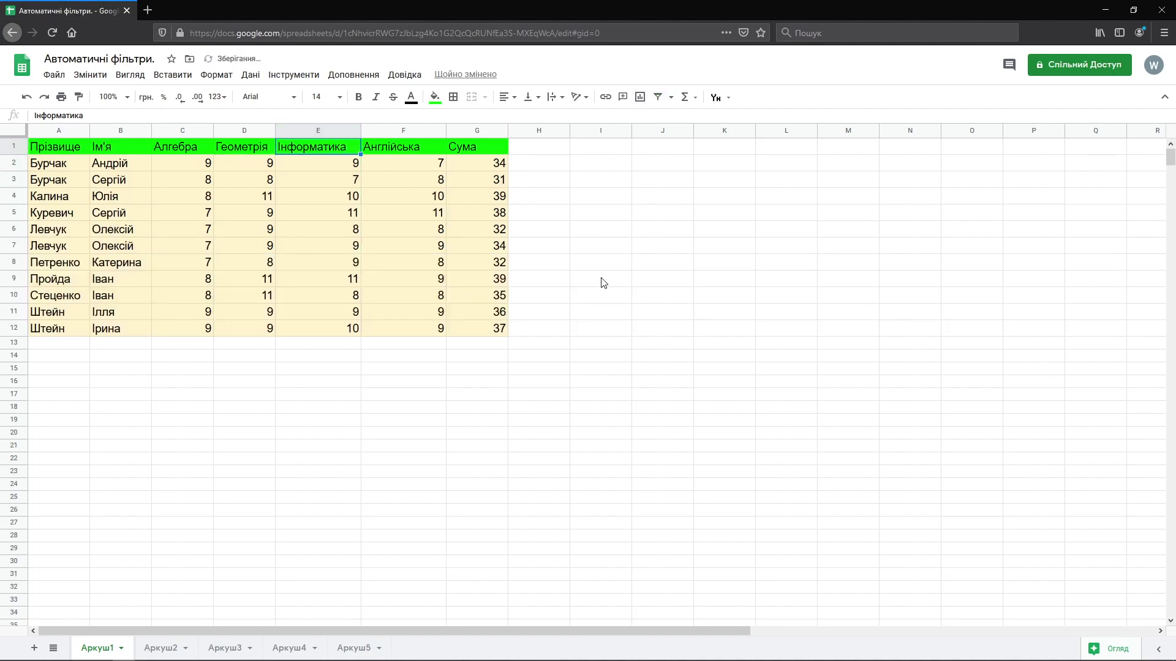
left_click(657, 97)
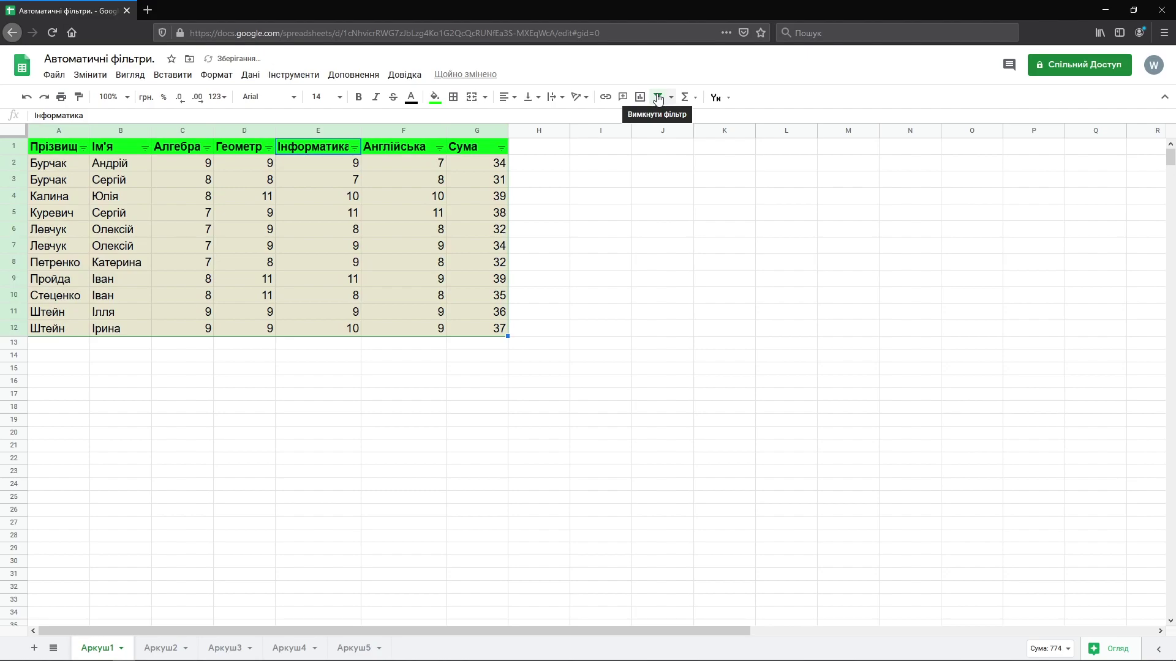
left_click(145, 149)
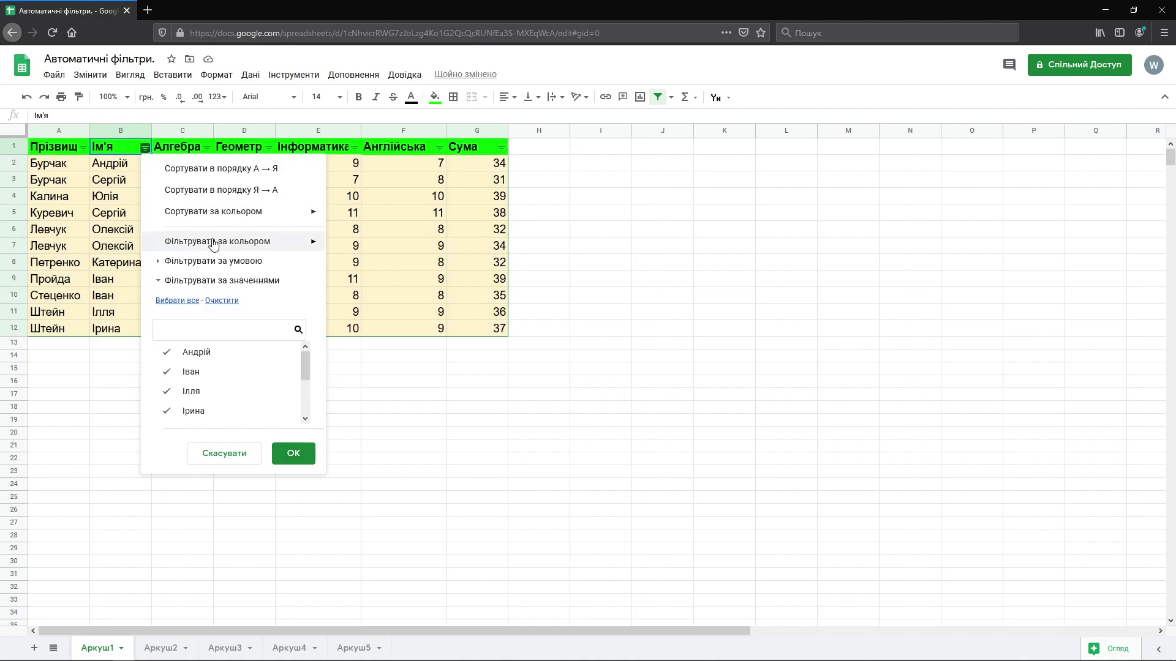
left_click(226, 301)
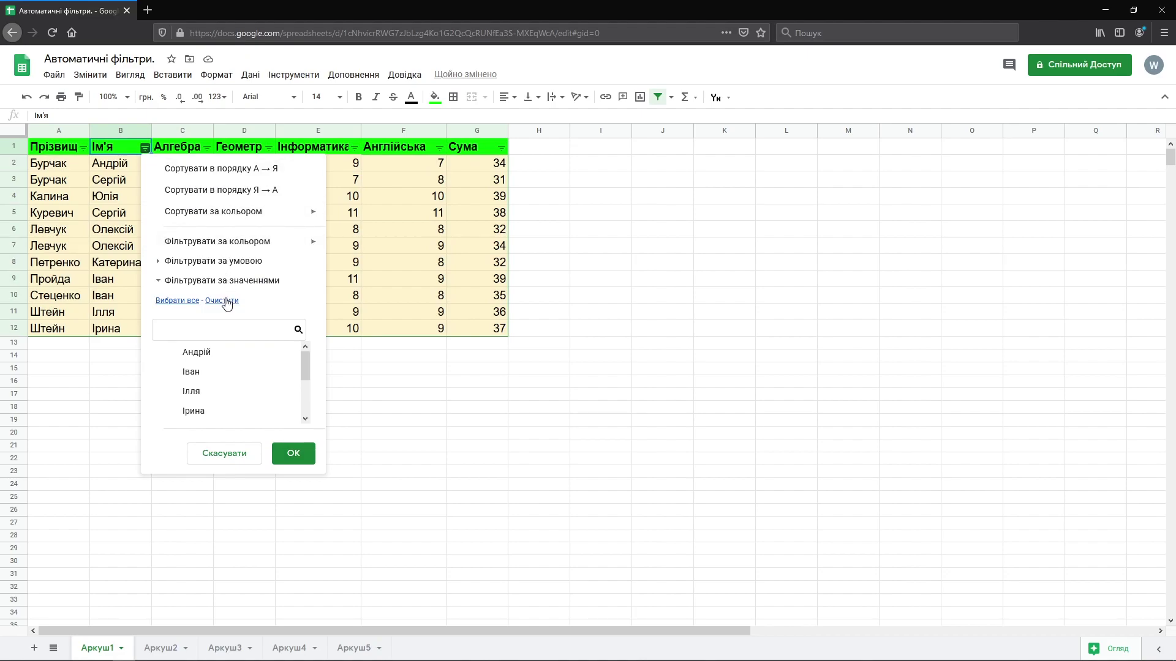
scroll(172, 375, "down", 1)
scroll(173, 374, "down", 1)
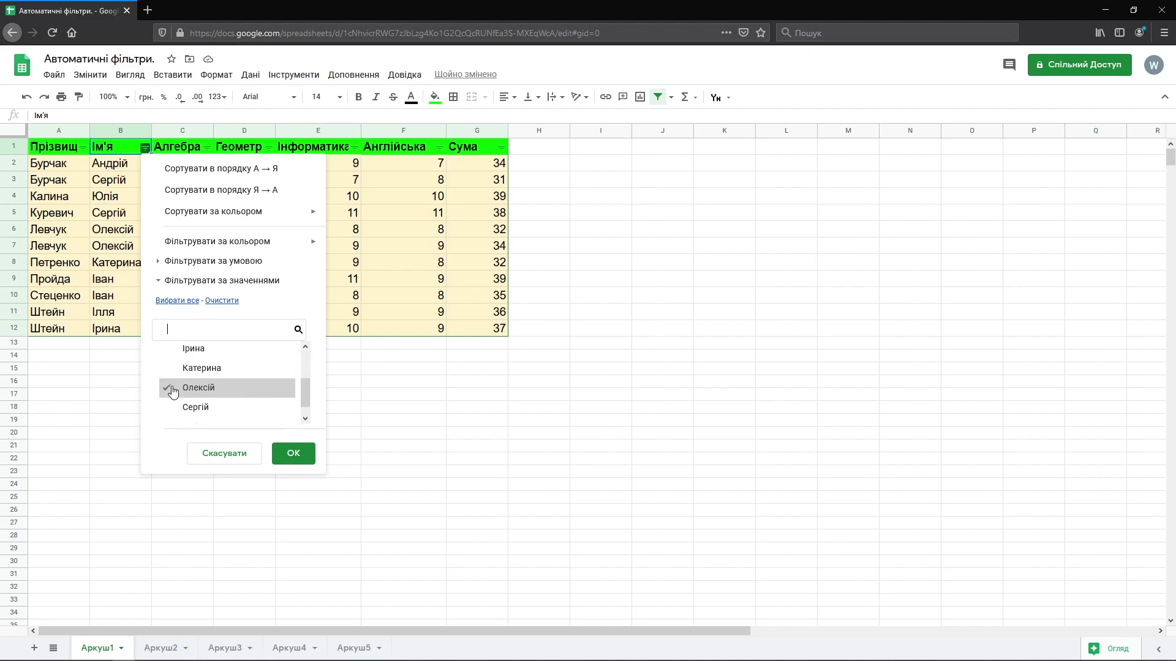
left_click(291, 452)
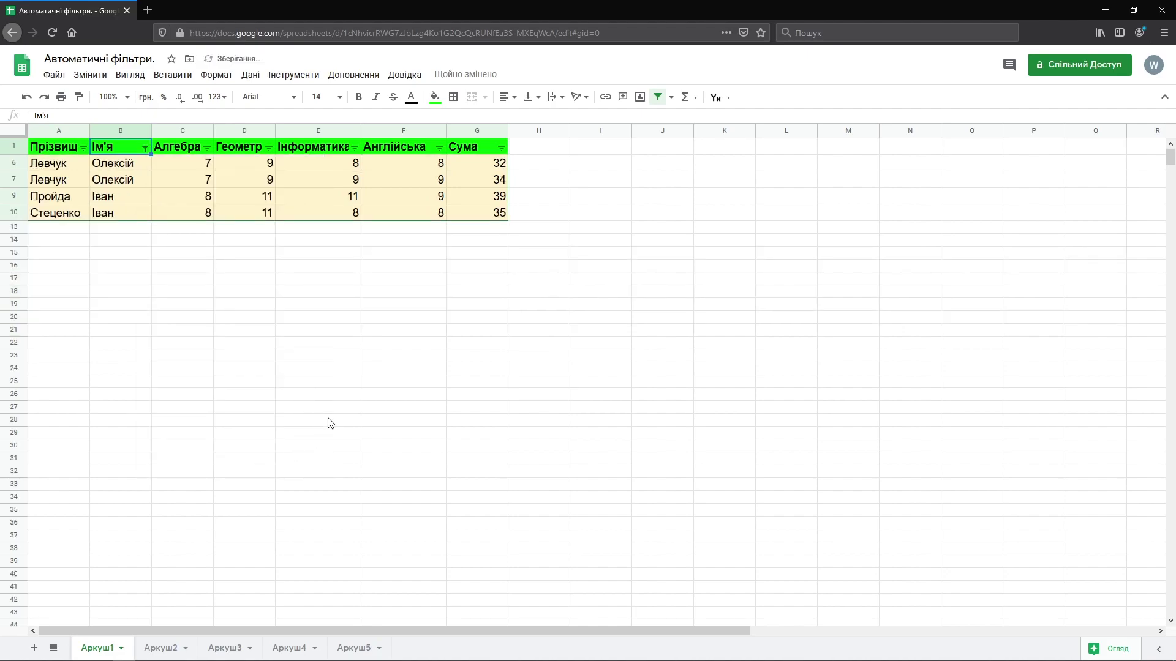
Step: Replace the whole-table filter with one on only the Сума column, range G1:G12
left_click(658, 96)
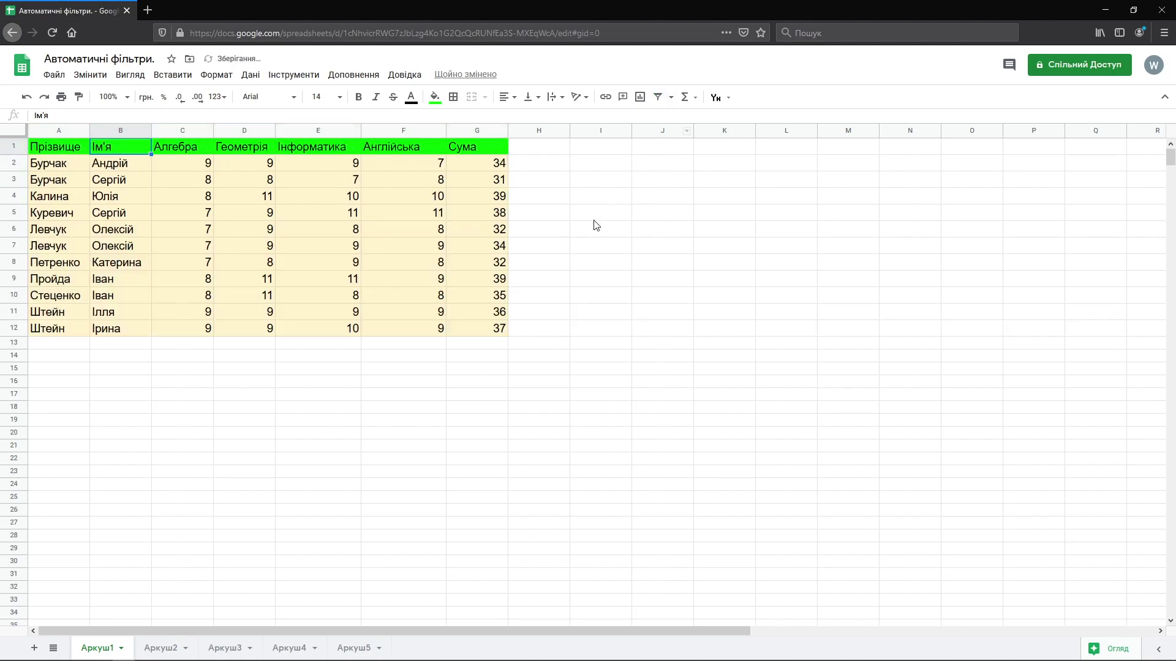
left_click_drag(483, 148, 483, 336)
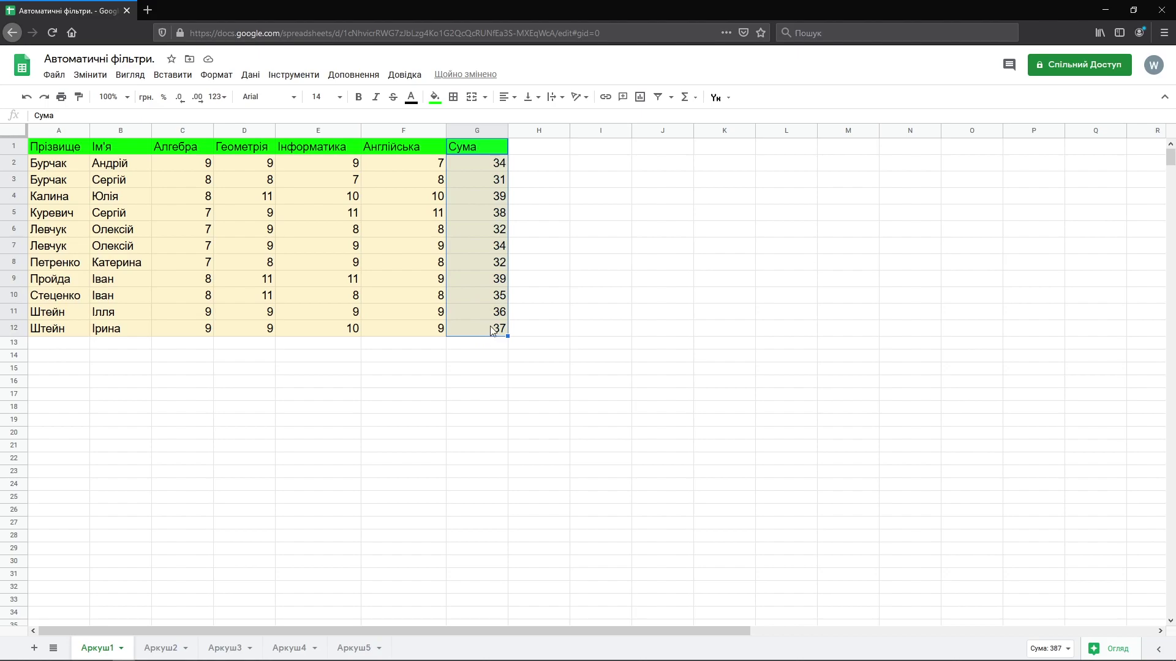
left_click(656, 100)
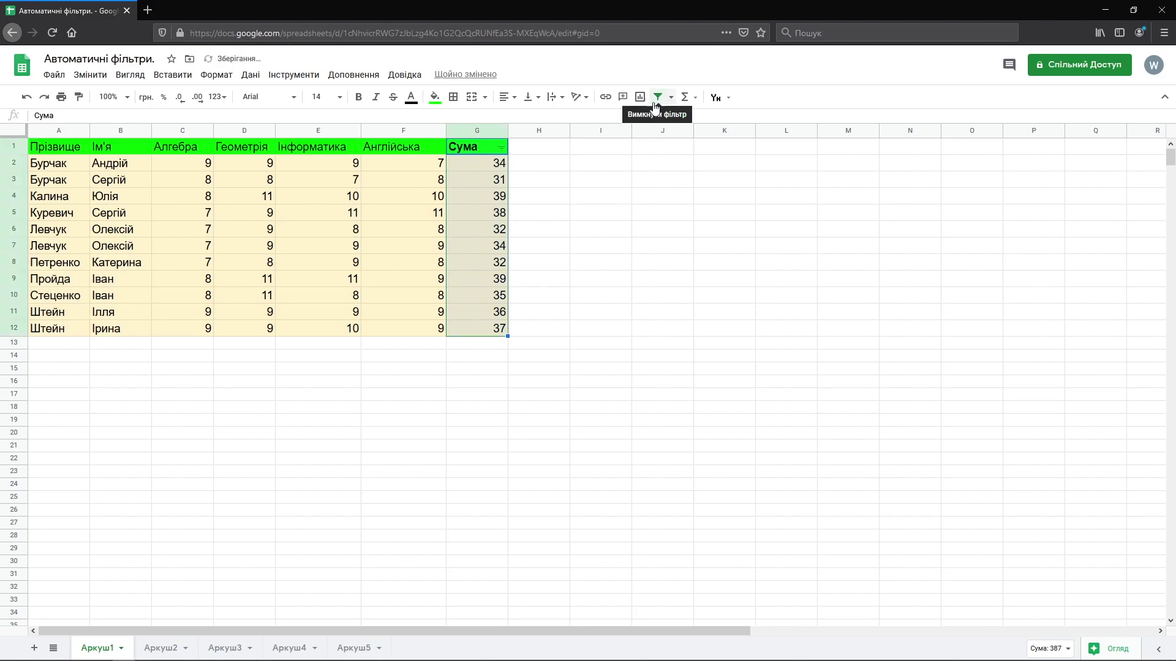
Step: Examine the conditions available for filtering the Сума column by condition, then leave the filter options without choosing one
left_click(502, 148)
left_click(341, 281)
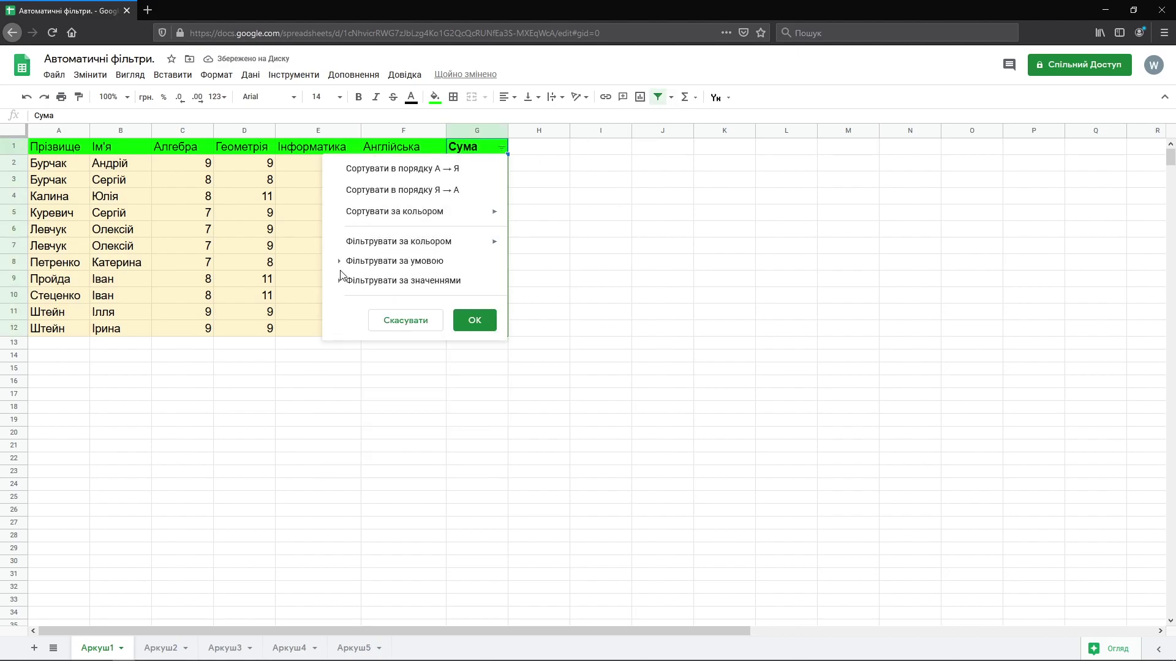
left_click(341, 261)
left_click(368, 289)
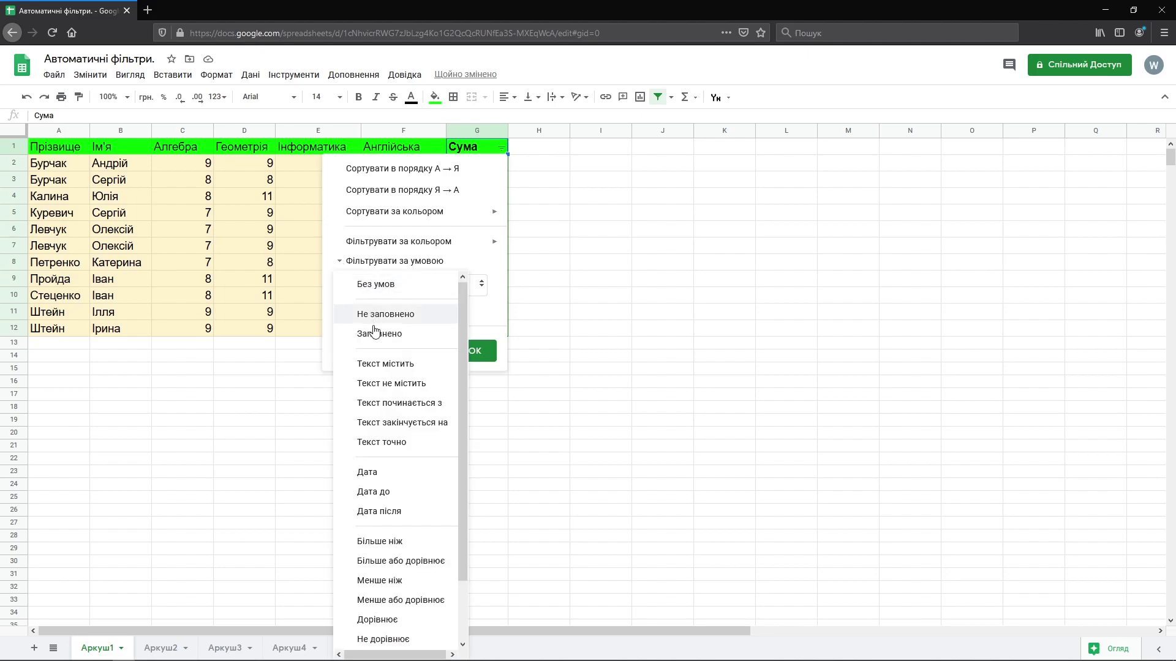
scroll(368, 475, "down", 2)
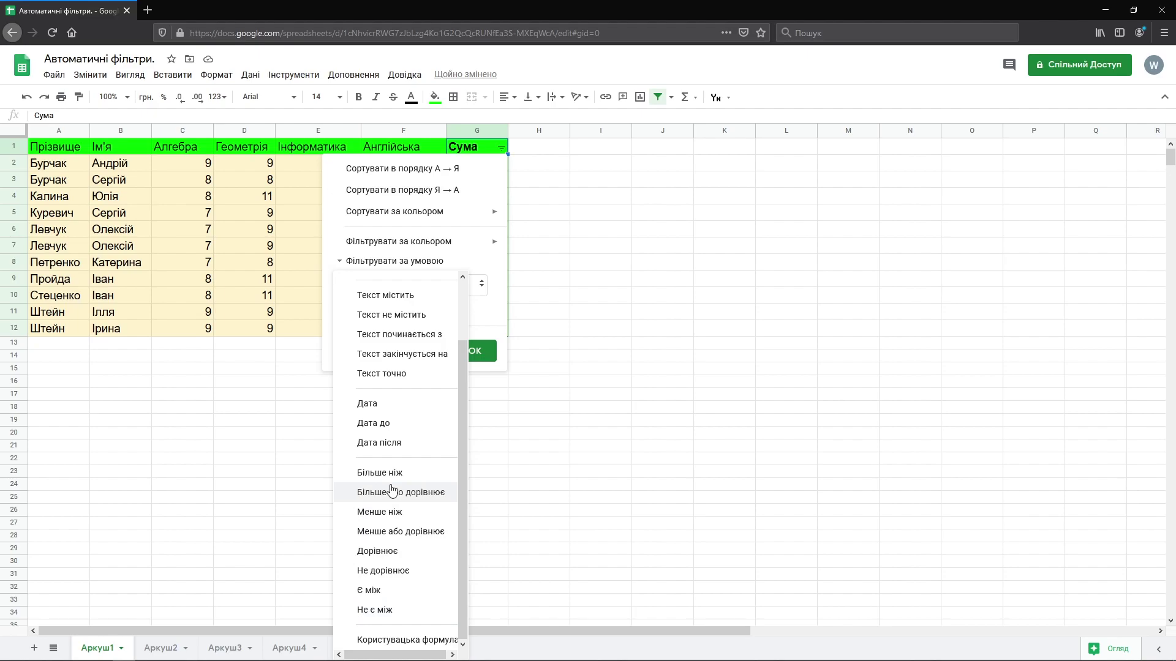
left_click(612, 389)
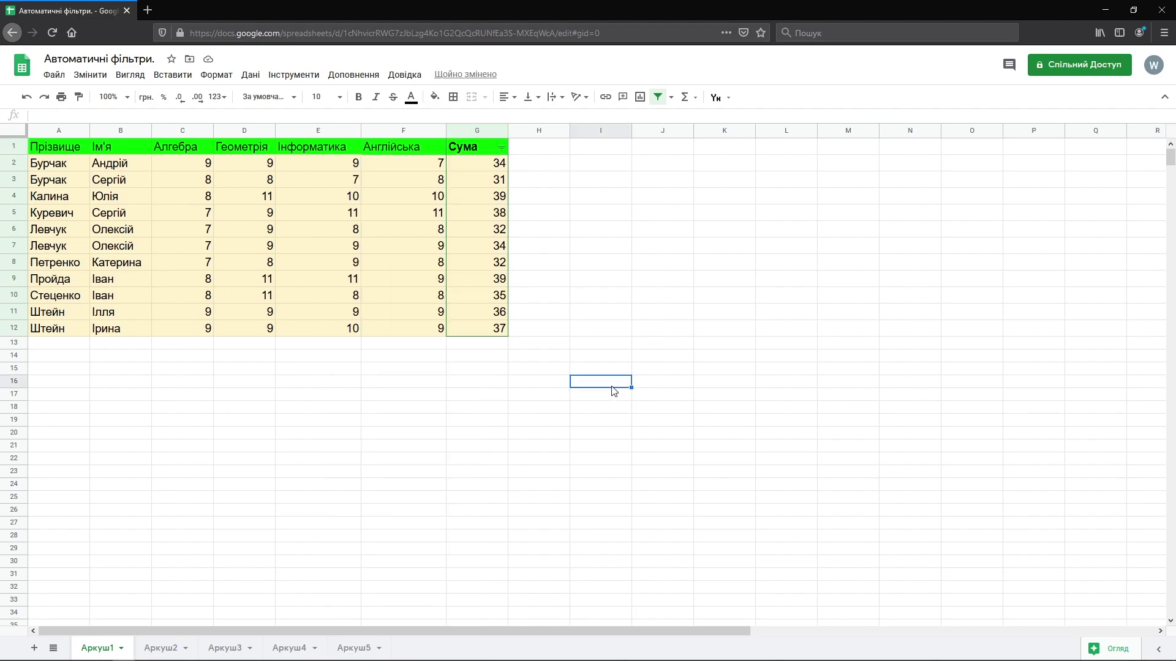
Step: Remove the filter from the Сума column and create it again on range G1:G12
left_click(658, 97)
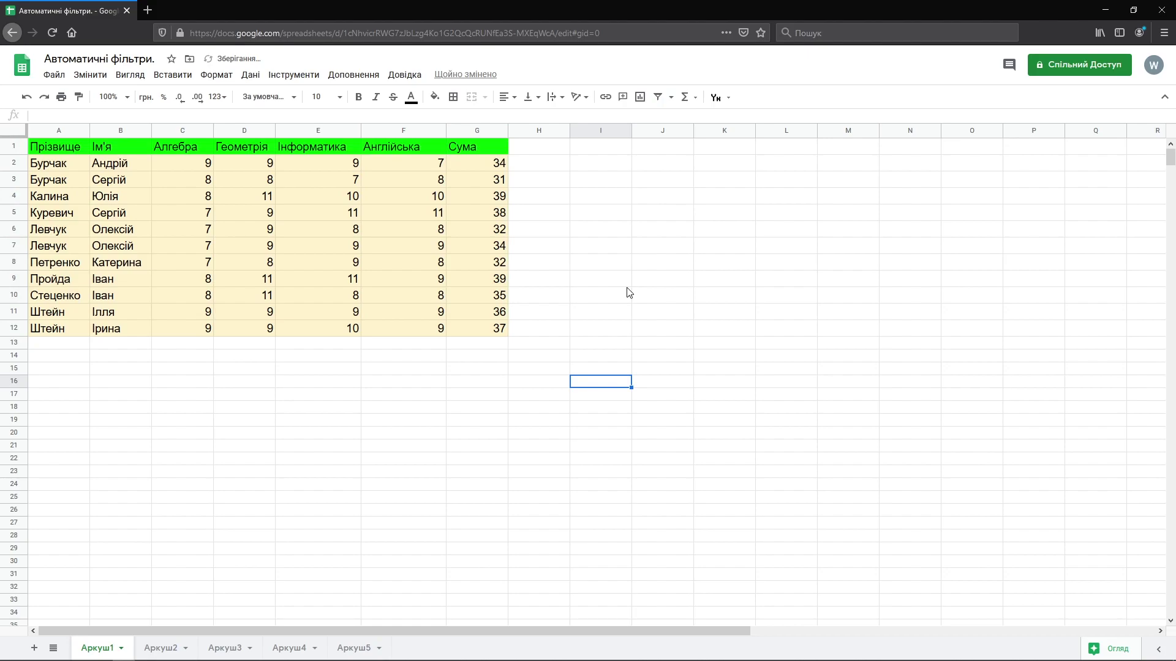
left_click_drag(479, 147, 502, 329)
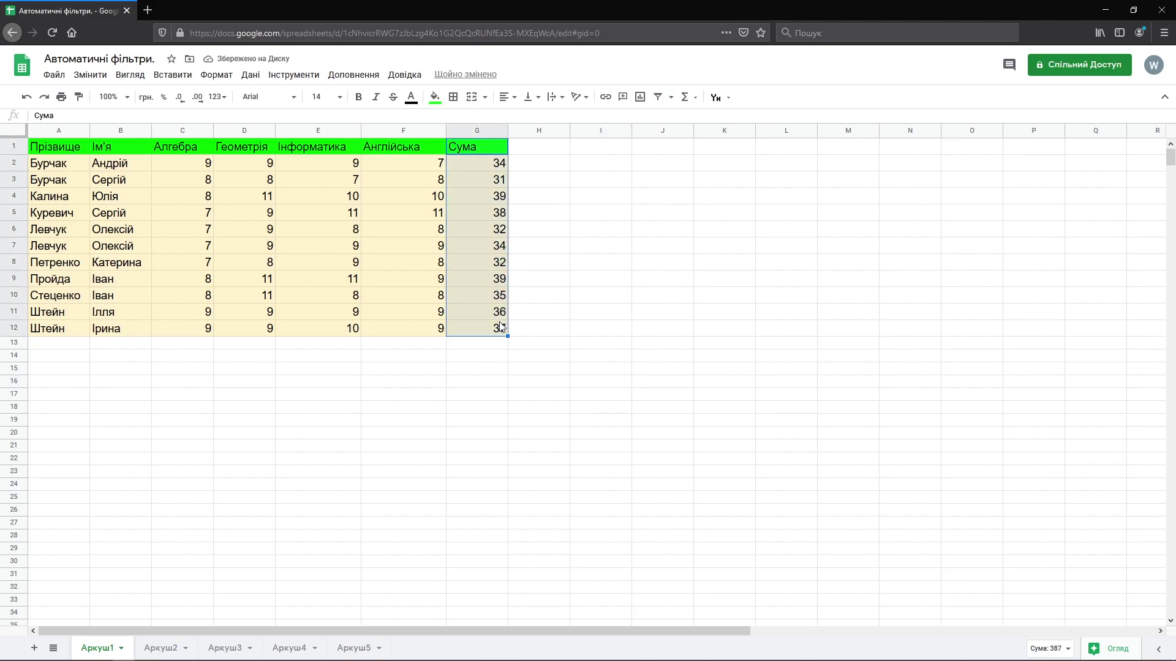
left_click(661, 101)
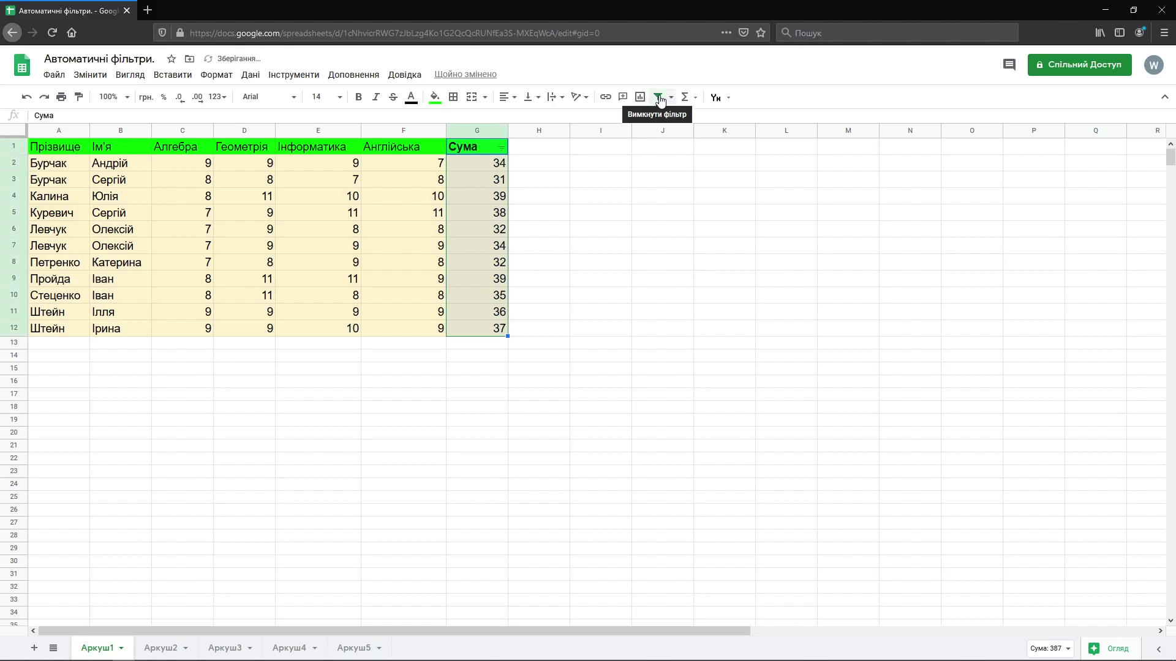
Step: Filter the Сума column by the condition Є між with the values 35 and 39
left_click(501, 148)
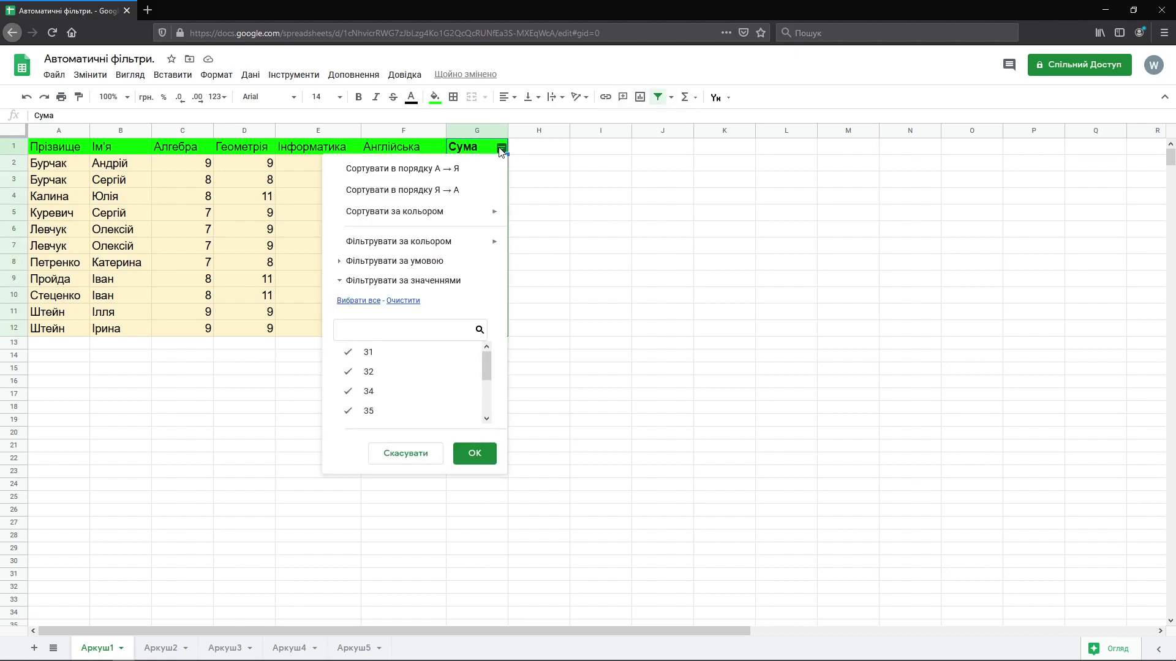
left_click(340, 283)
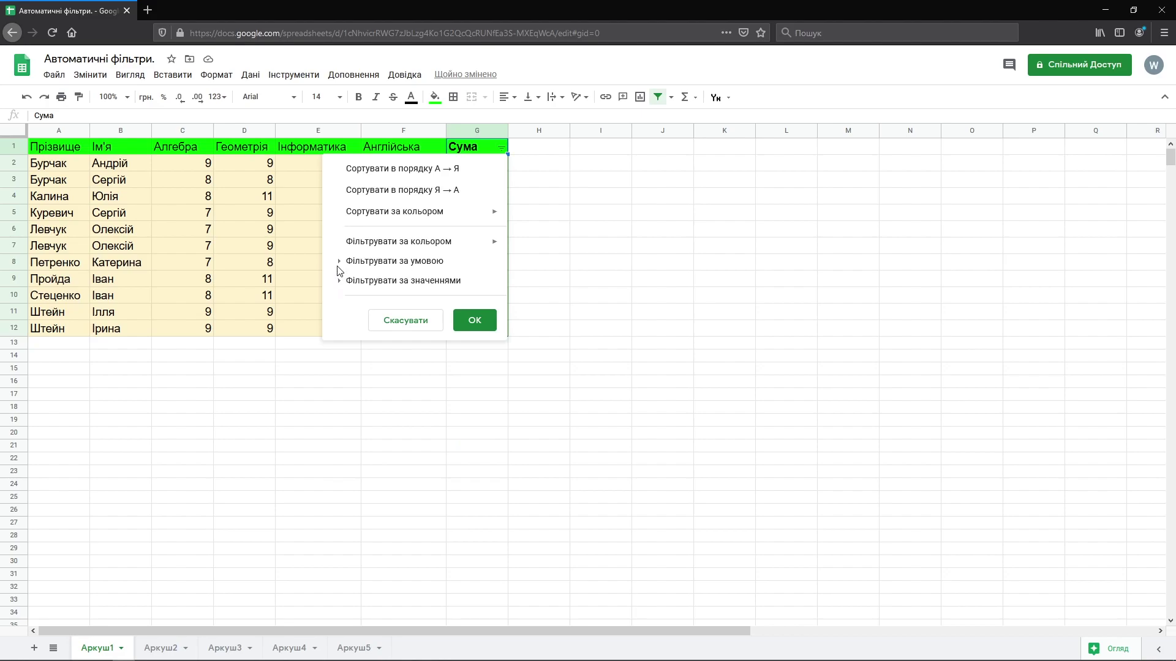
left_click(338, 265)
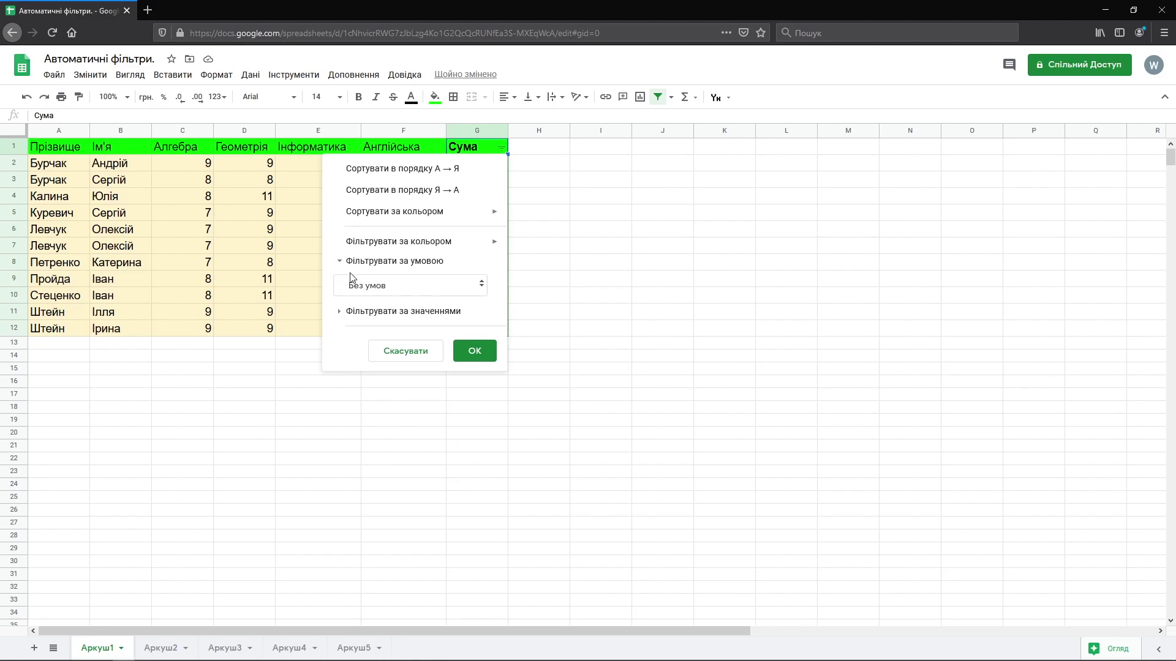
left_click(406, 286)
scroll(386, 444, "down", 1)
scroll(386, 442, "down", 1)
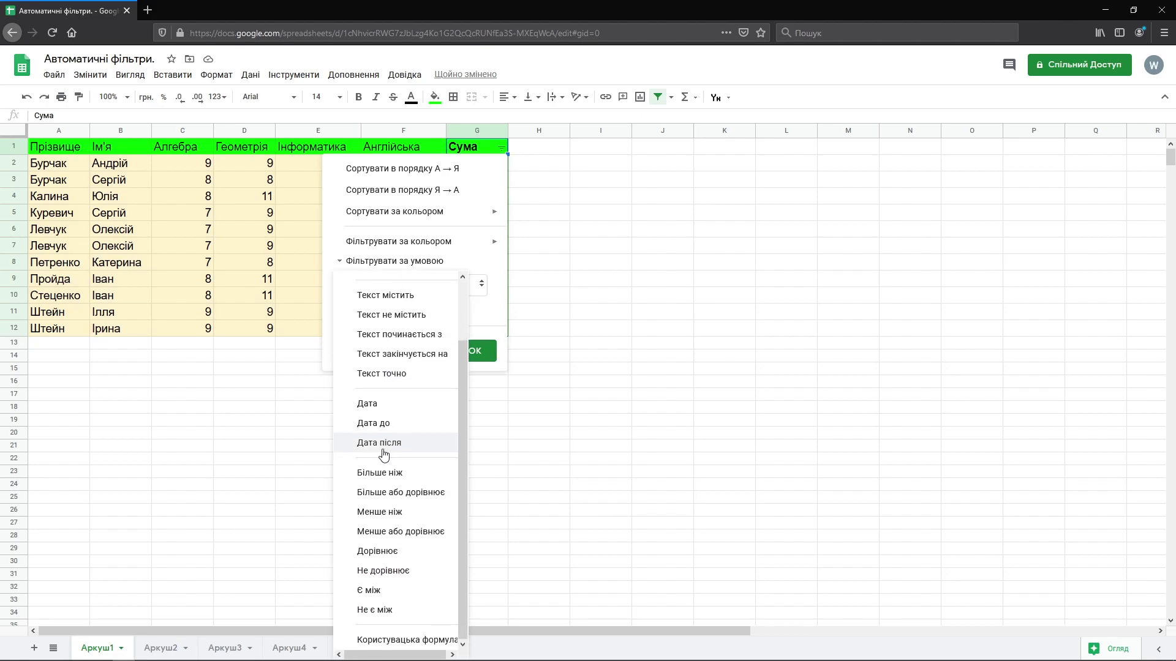
left_click(370, 593)
left_click(368, 315)
type("35")
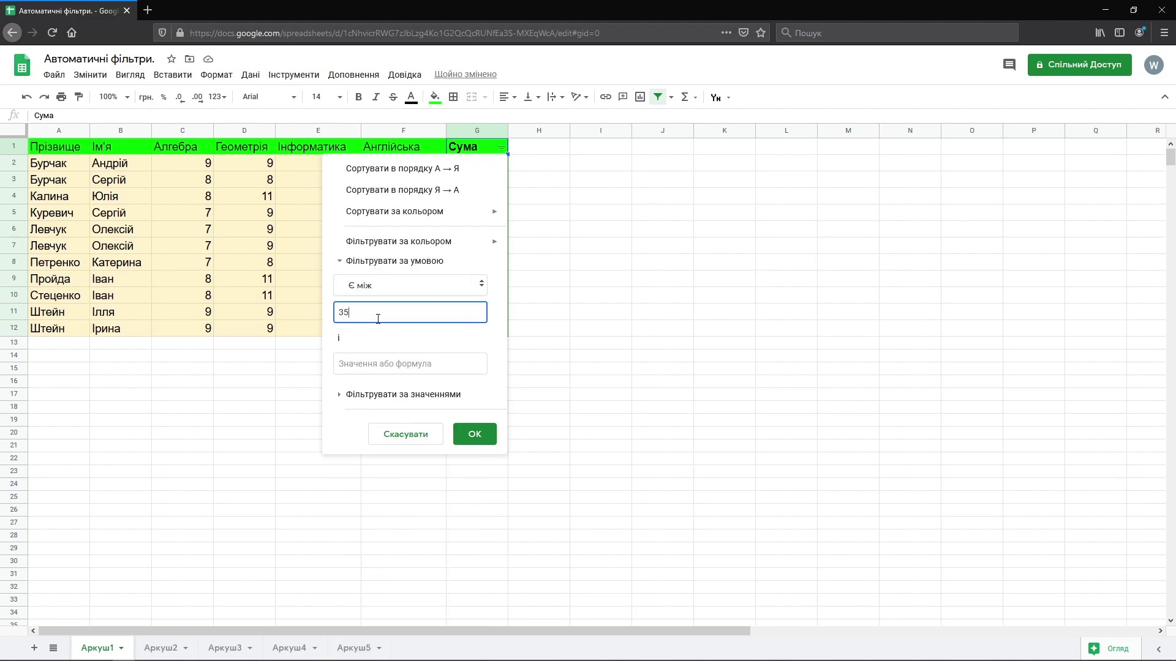
left_click(387, 363)
type("39")
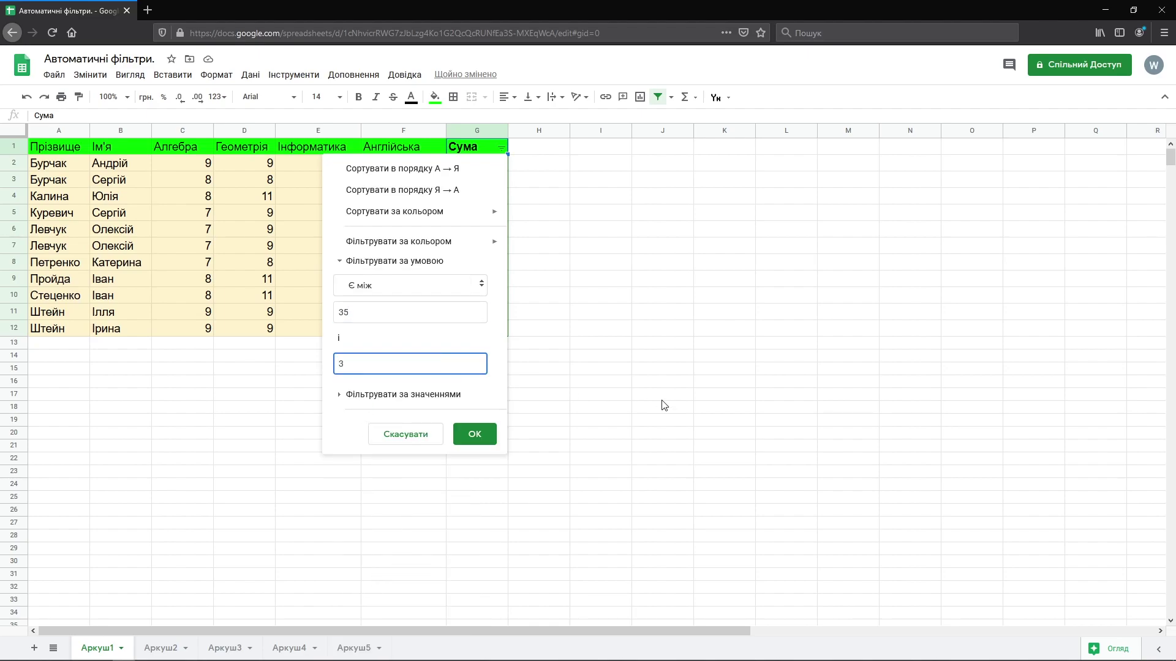
left_click(487, 437)
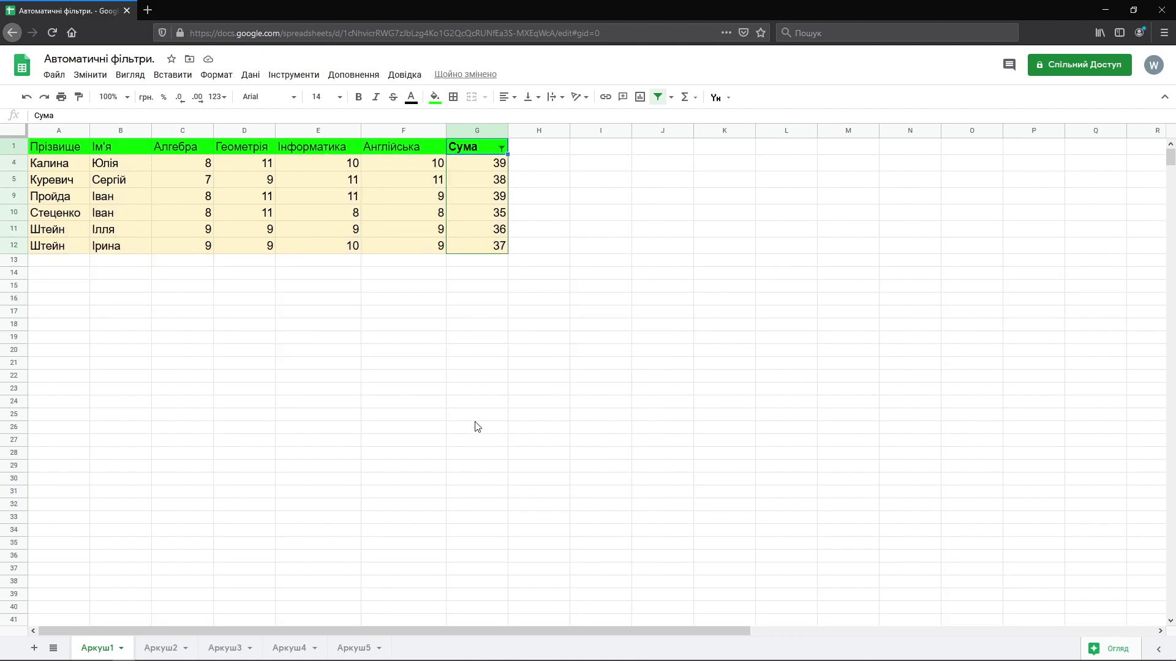
Step: Turn off the Сума filter and calculate the average of G2:G12 in cell I2 with the AVERAGE function
left_click(659, 98)
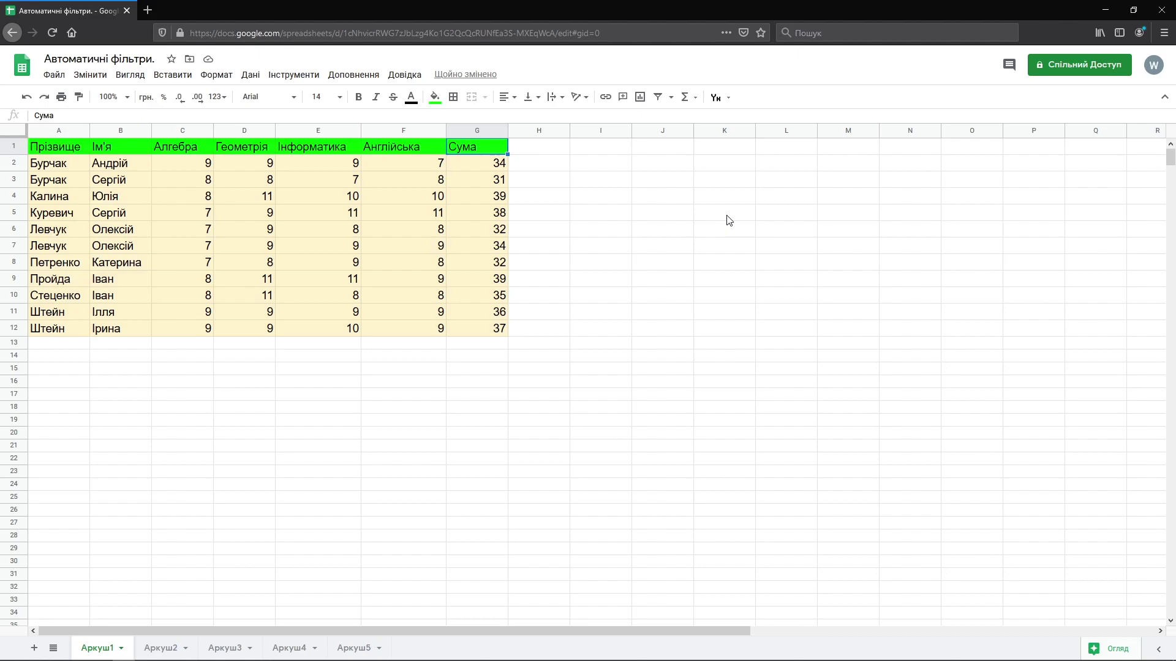
left_click(597, 170)
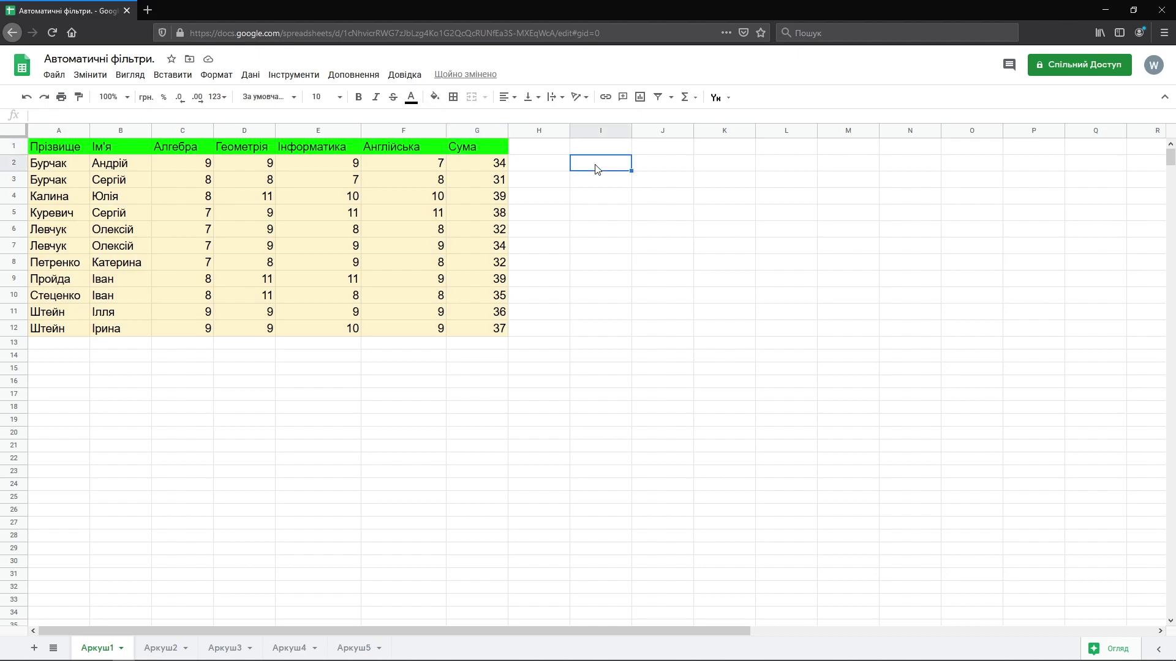
left_click(696, 101)
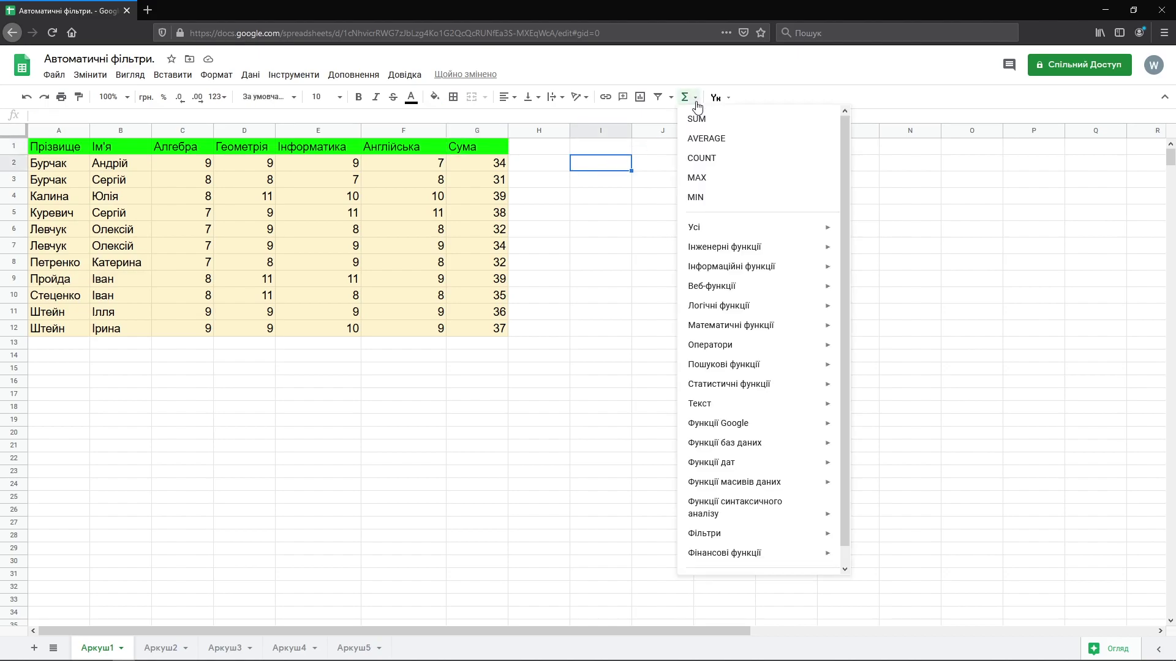
left_click(710, 138)
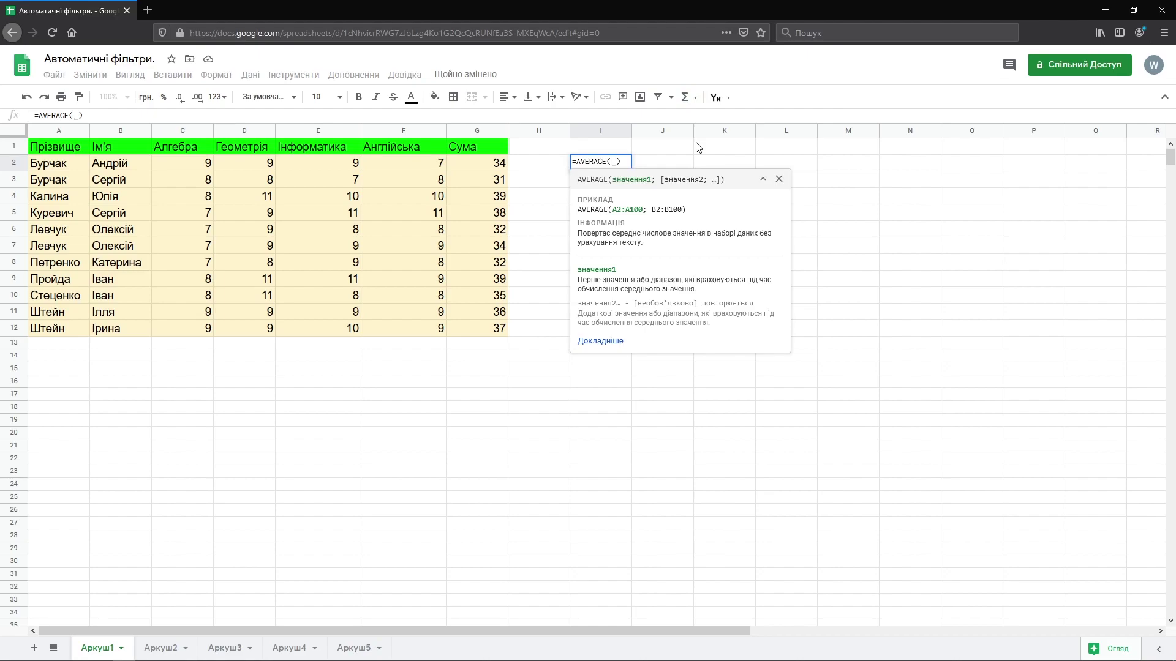
left_click_drag(477, 163, 490, 328)
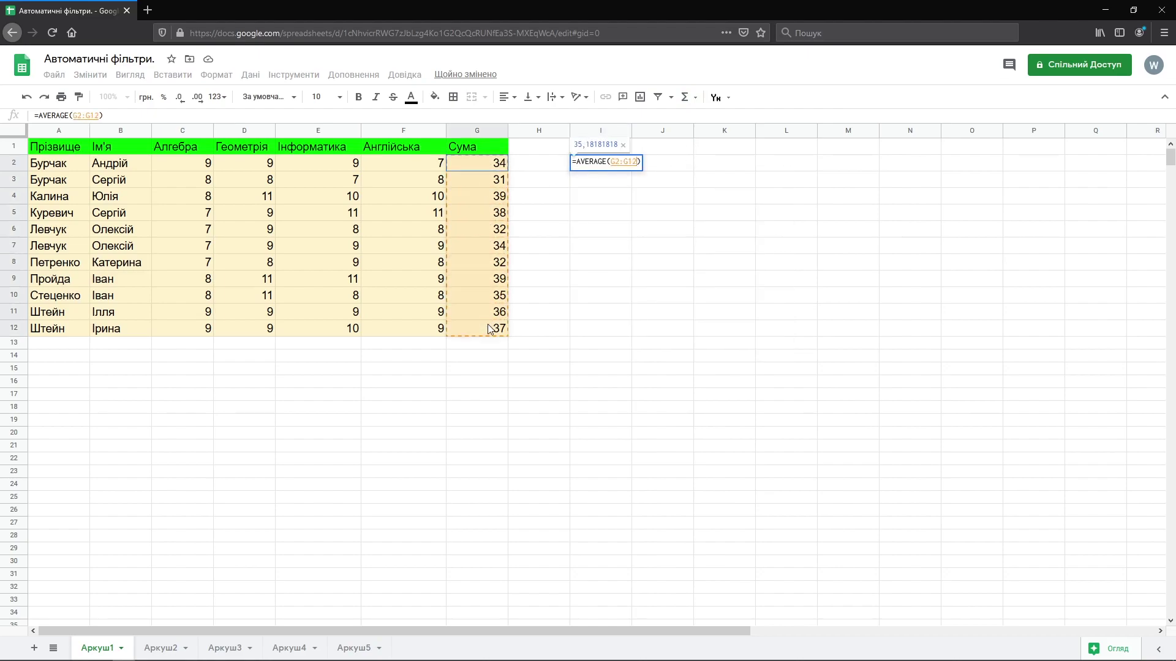
key("Return")
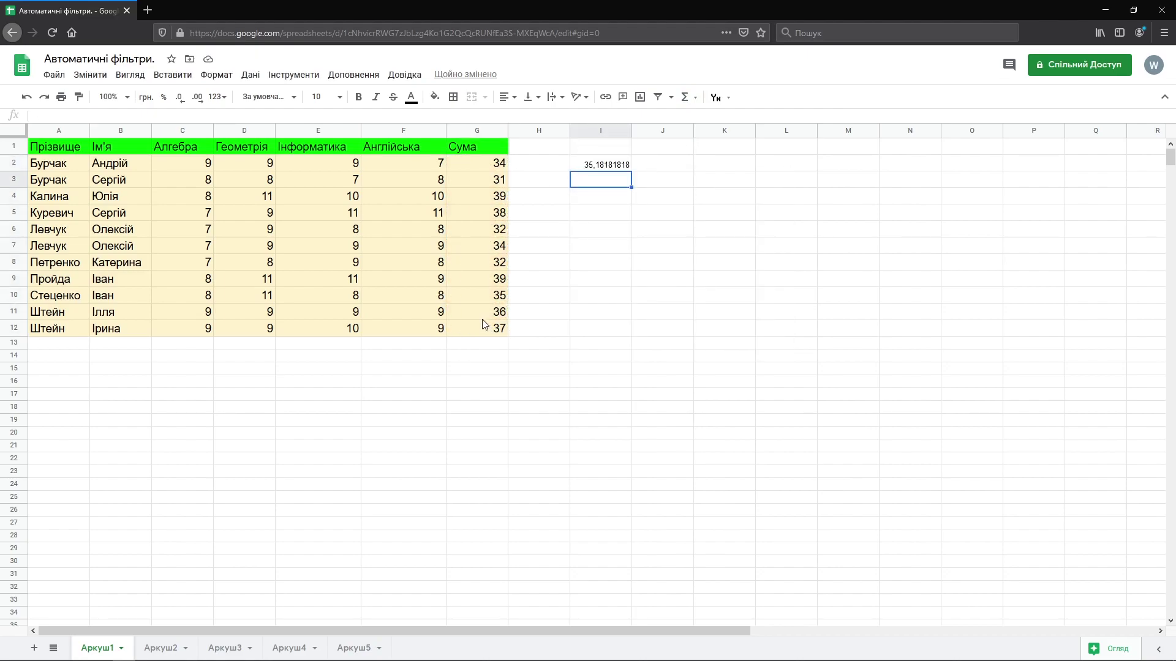
Step: Create a filter on G1:G12 and filter Сума by the condition Більше або дорівнює with the formula =average(g1:g12)
left_click_drag(487, 146, 507, 333)
left_click(657, 97)
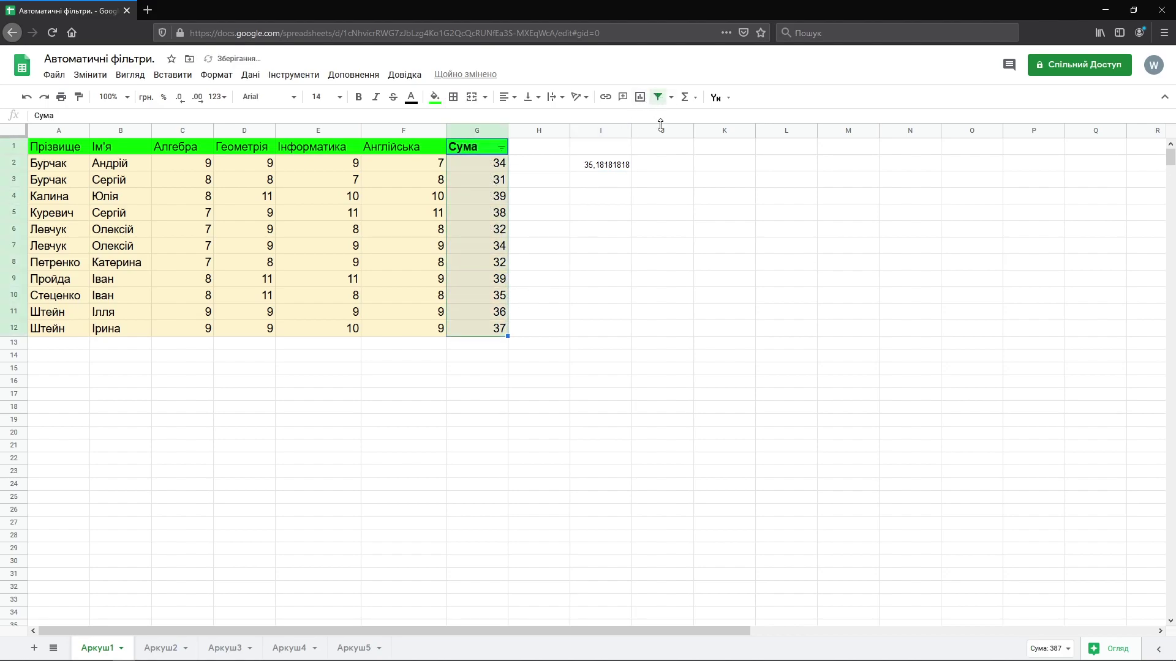
left_click(501, 148)
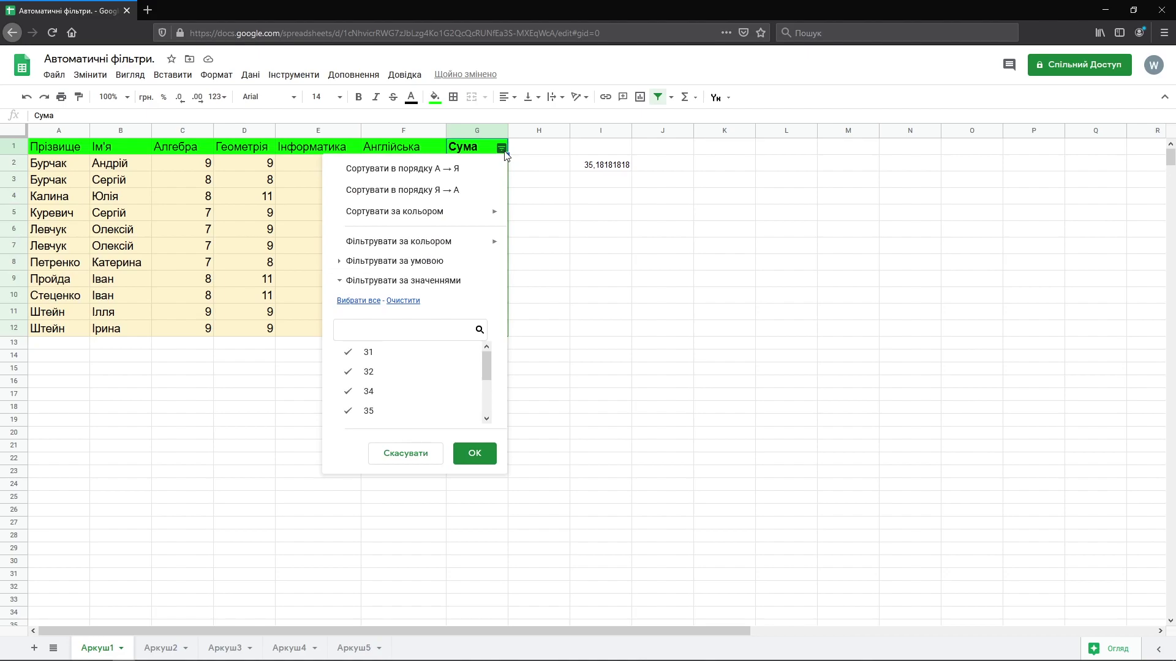
left_click(353, 282)
left_click(358, 268)
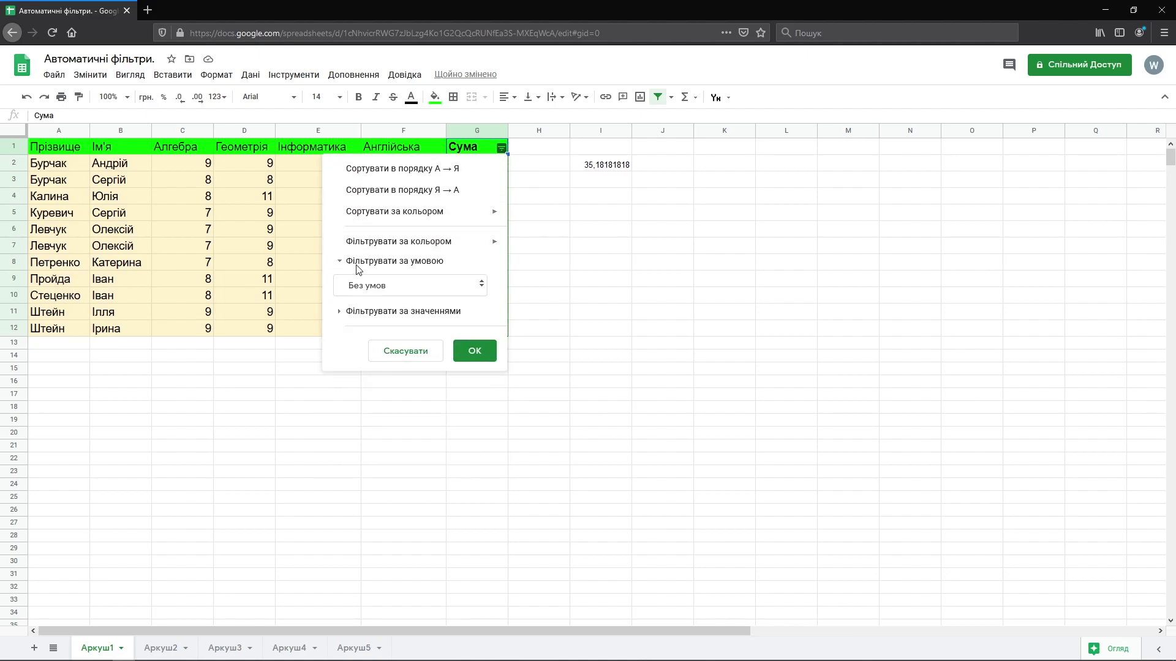
left_click(367, 286)
scroll(404, 398, "down", 1)
scroll(406, 436, "down", 1)
left_click(408, 489)
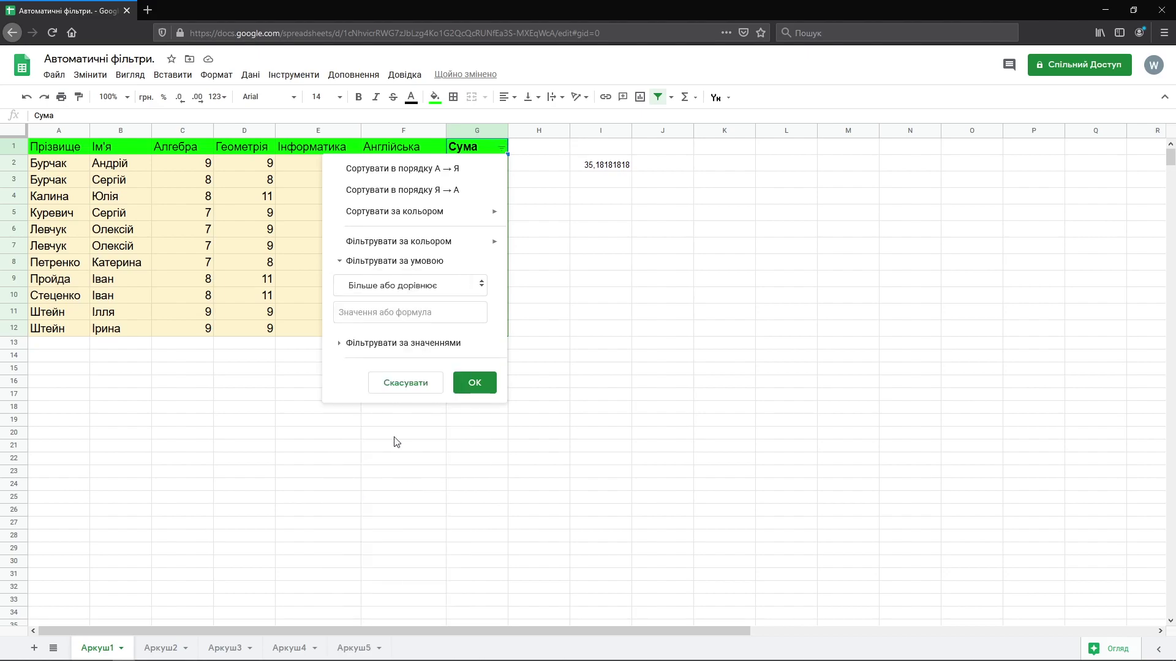
left_click(395, 313)
type("=")
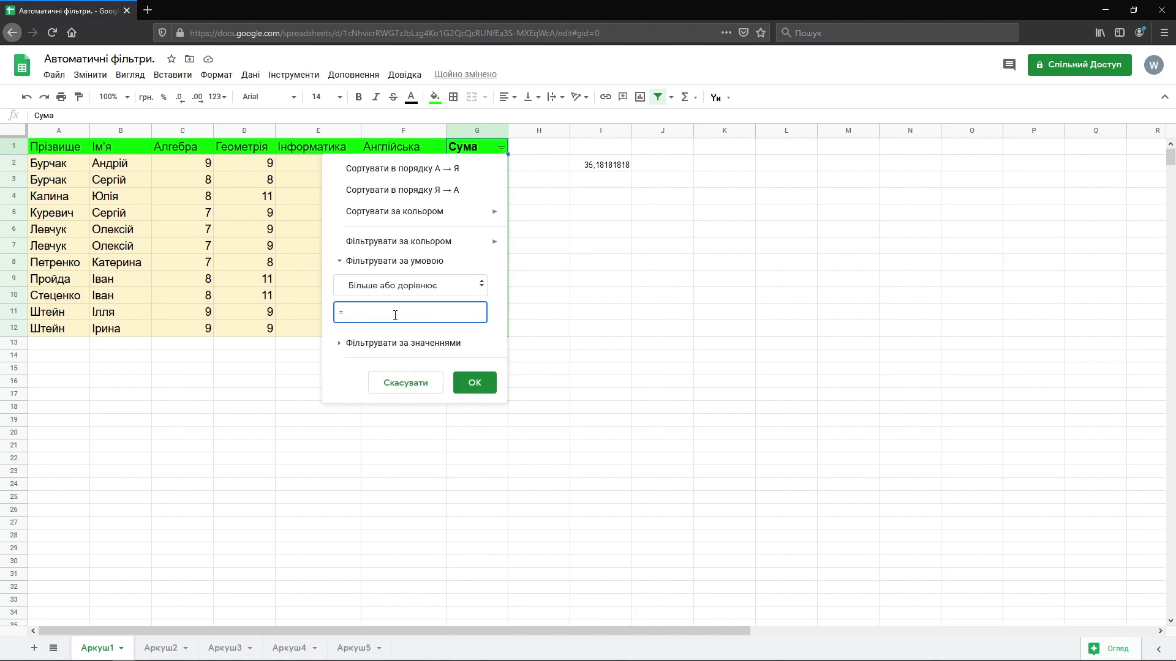
type("average(g1:g12")
left_click(474, 382)
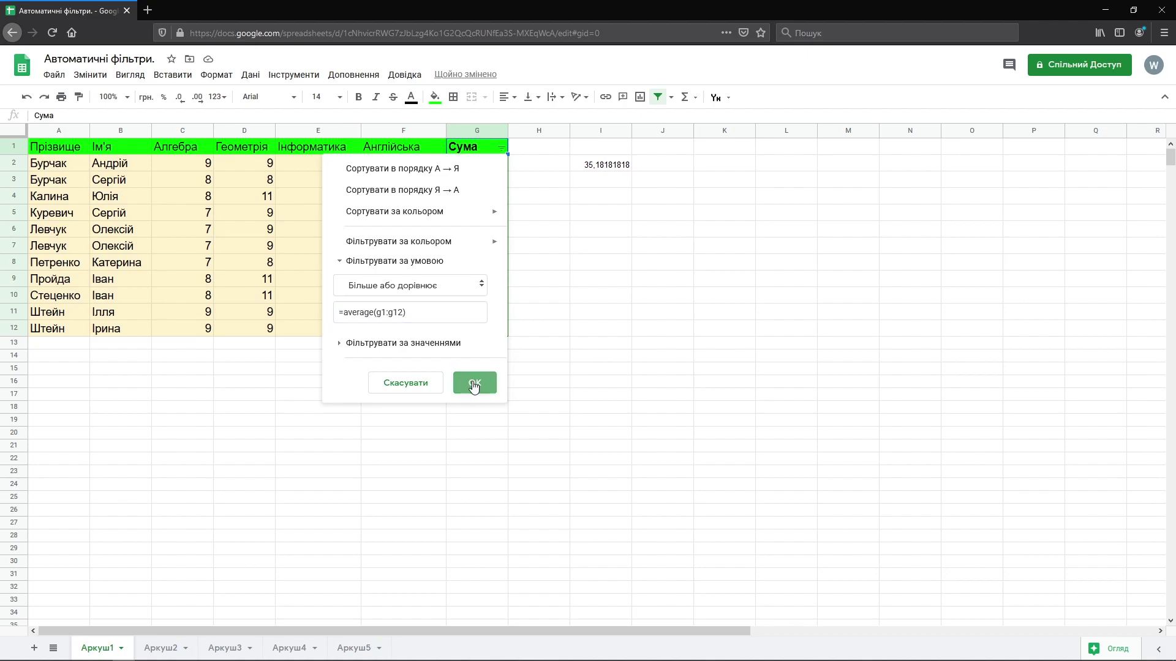
Step: Remove the Сума filter and delete the average formula from cell I2
left_click(657, 97)
left_click(602, 169)
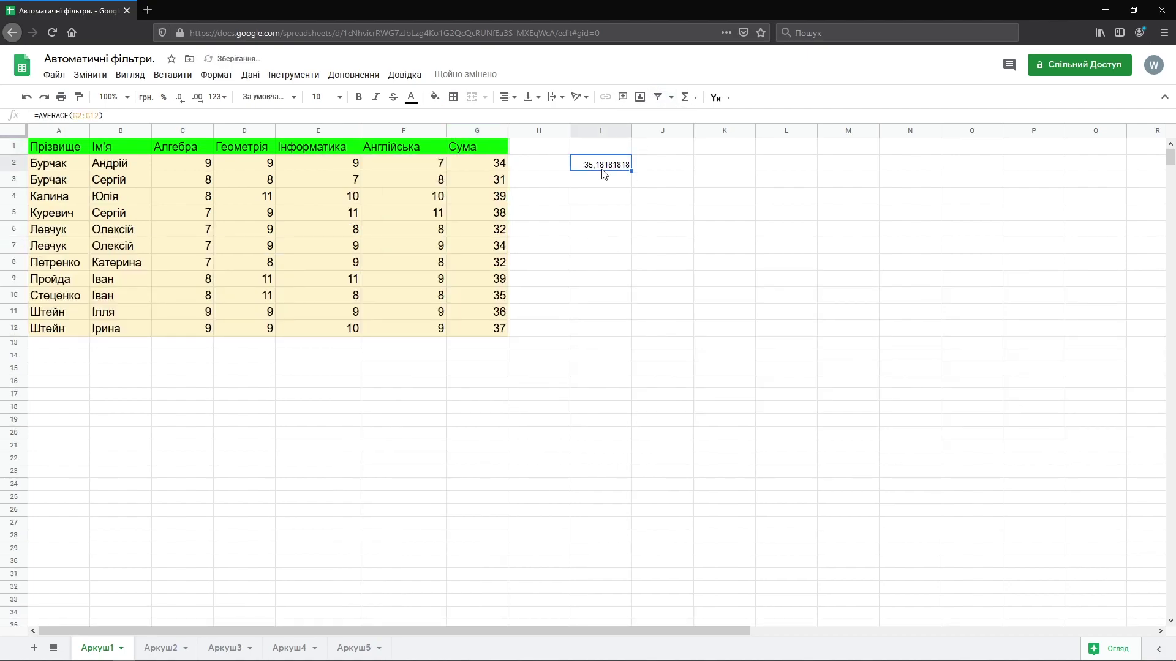
key("Delete")
Step: Create a filter on the Ім'я column, range B1:B12, and examine its available text conditions without choosing one
left_click_drag(124, 146, 126, 329)
left_click(658, 97)
left_click(145, 148)
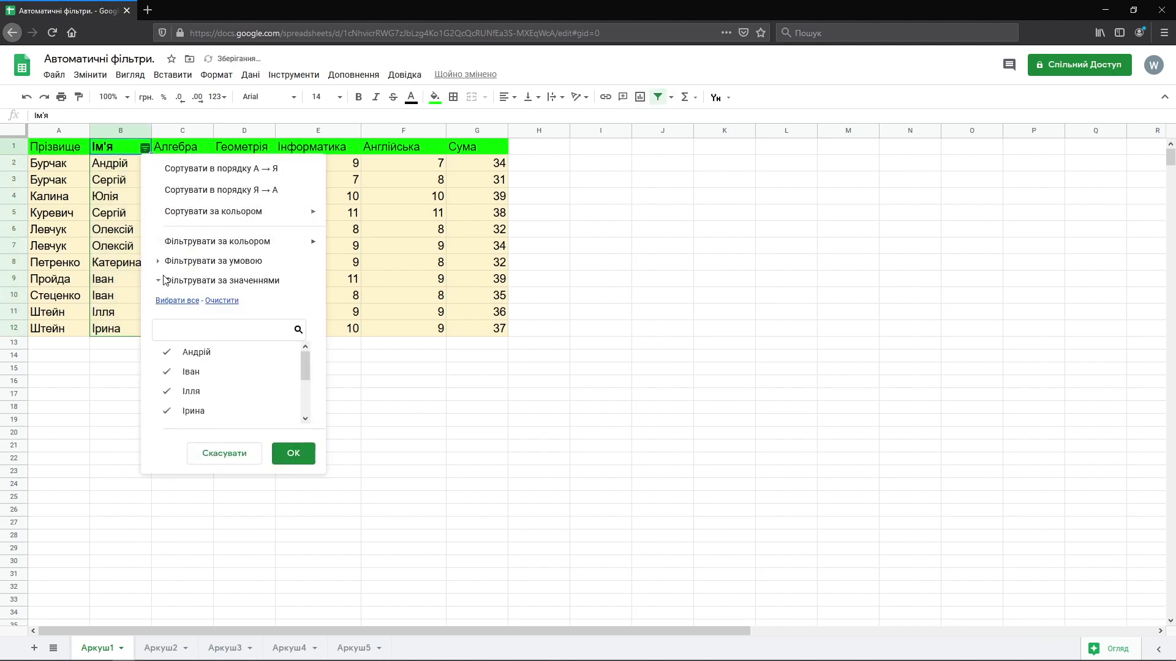
left_click(161, 282)
left_click(158, 261)
left_click(192, 285)
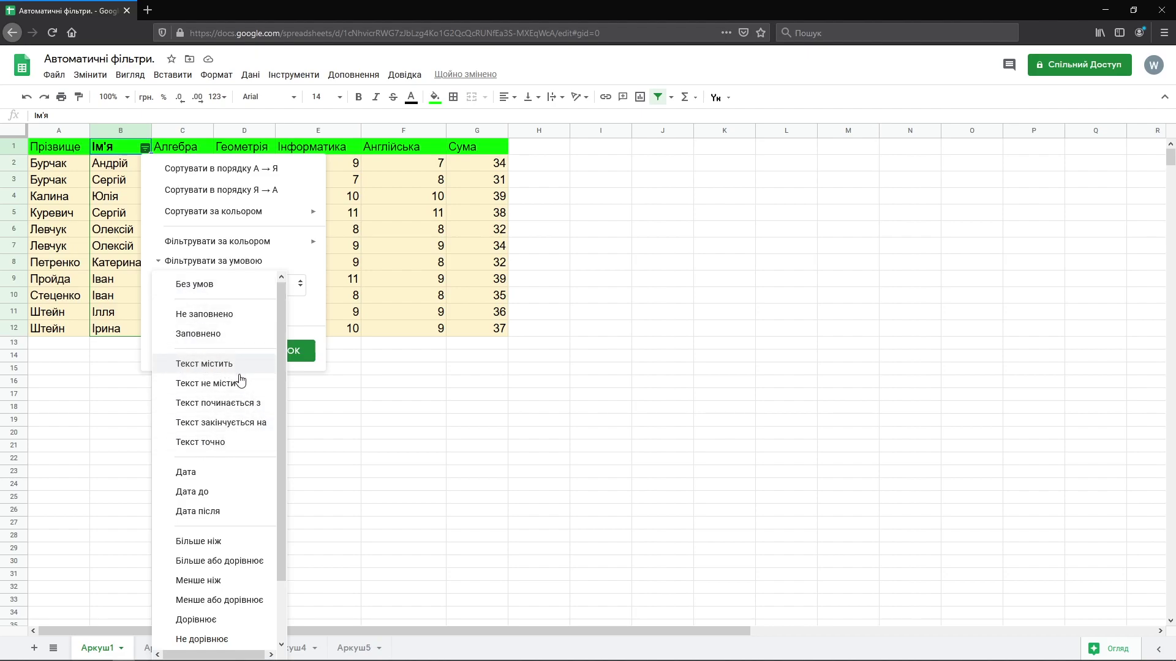
left_click(507, 466)
left_click(507, 465)
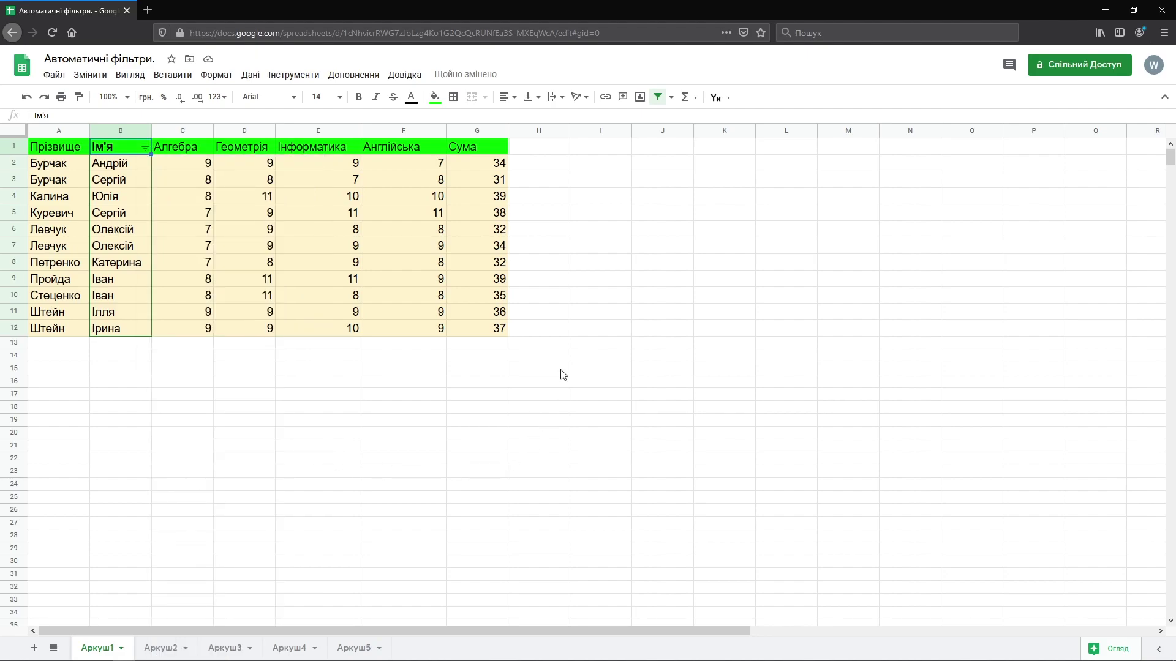
Step: Replace the Ім'я filter with one on the Прізвище column, range A1:A12
left_click(658, 100)
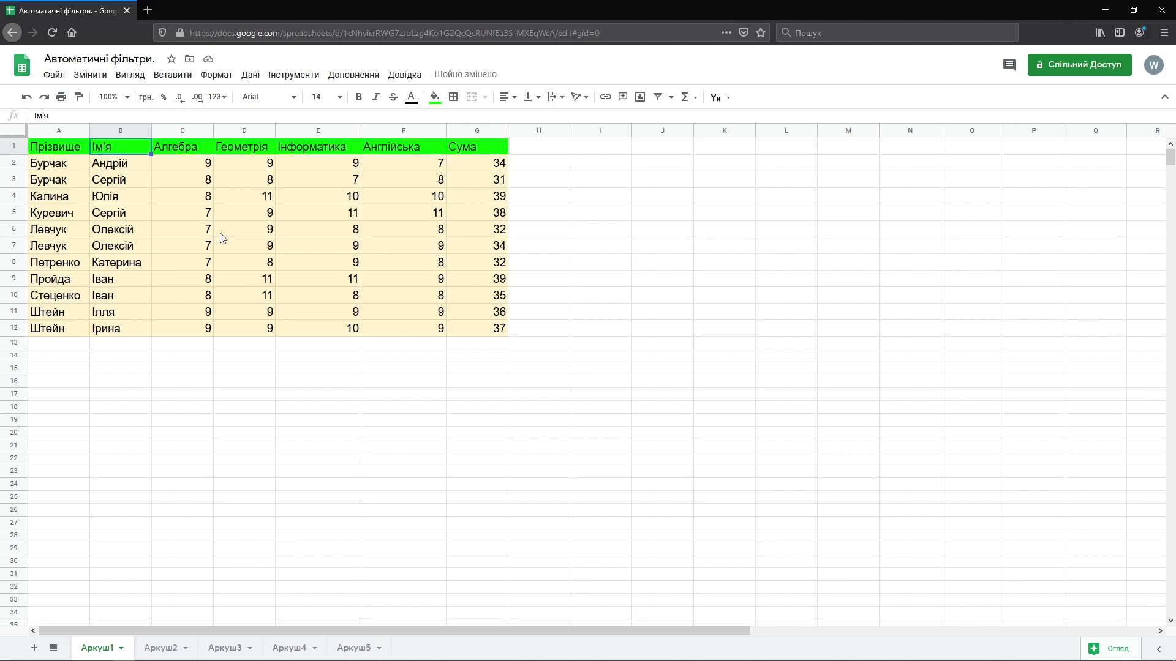
left_click_drag(50, 146, 58, 330)
left_click(655, 98)
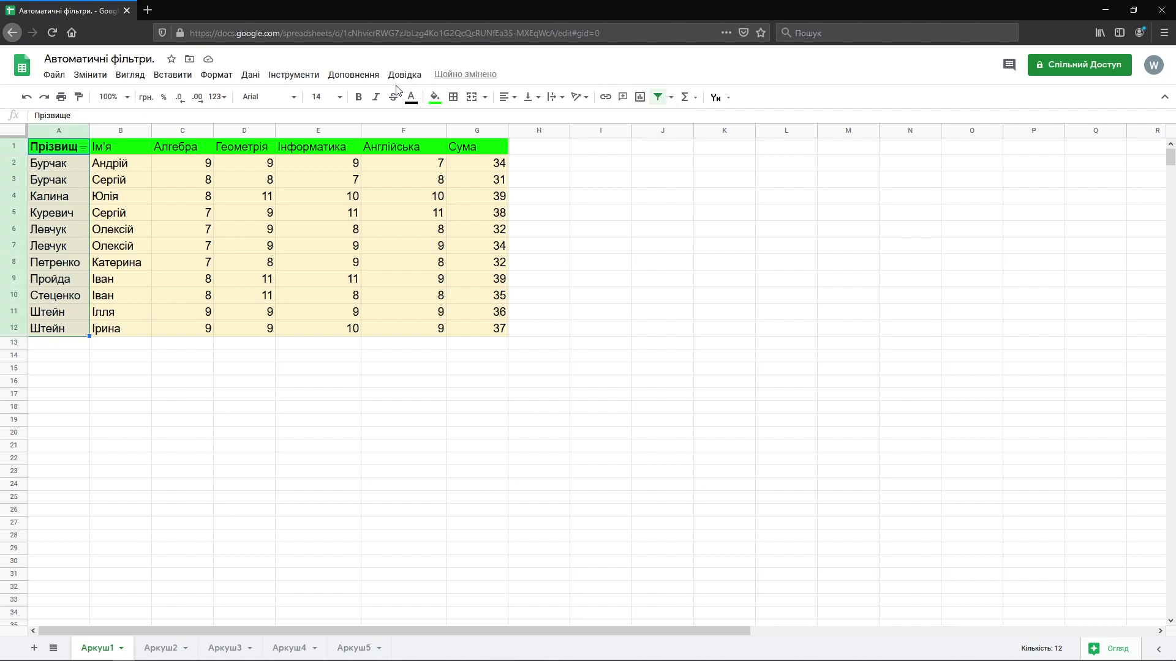
Step: Filter the Прізвище column by the condition Текст починається з with the value п, and remove the filter once applied
left_click(83, 148)
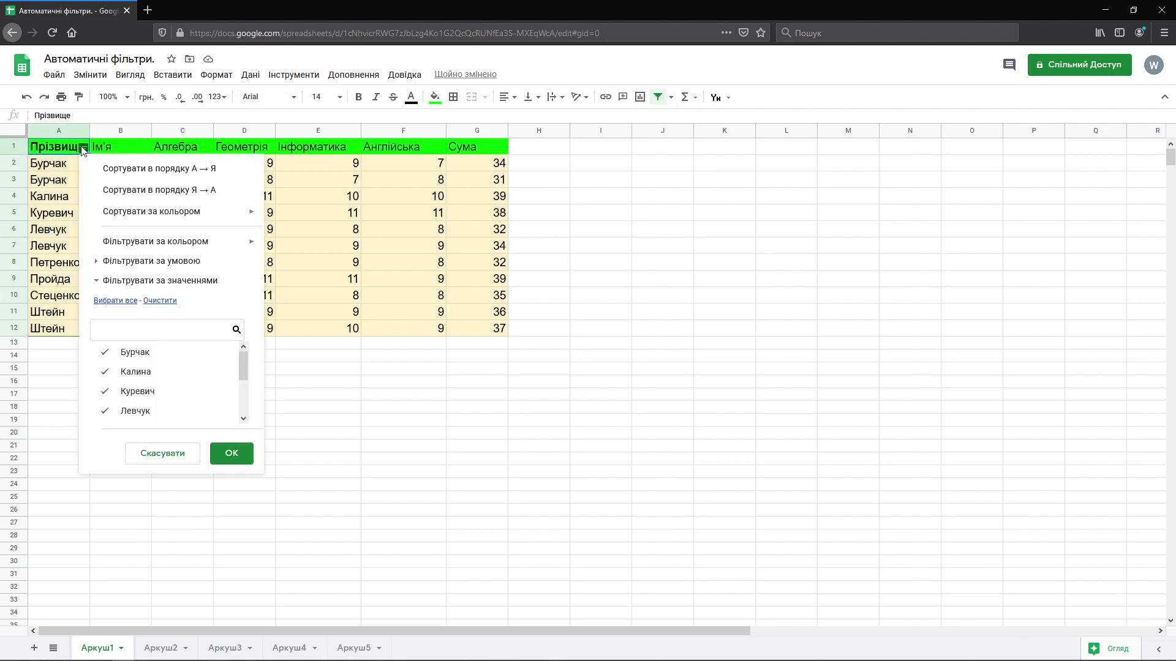
left_click(99, 282)
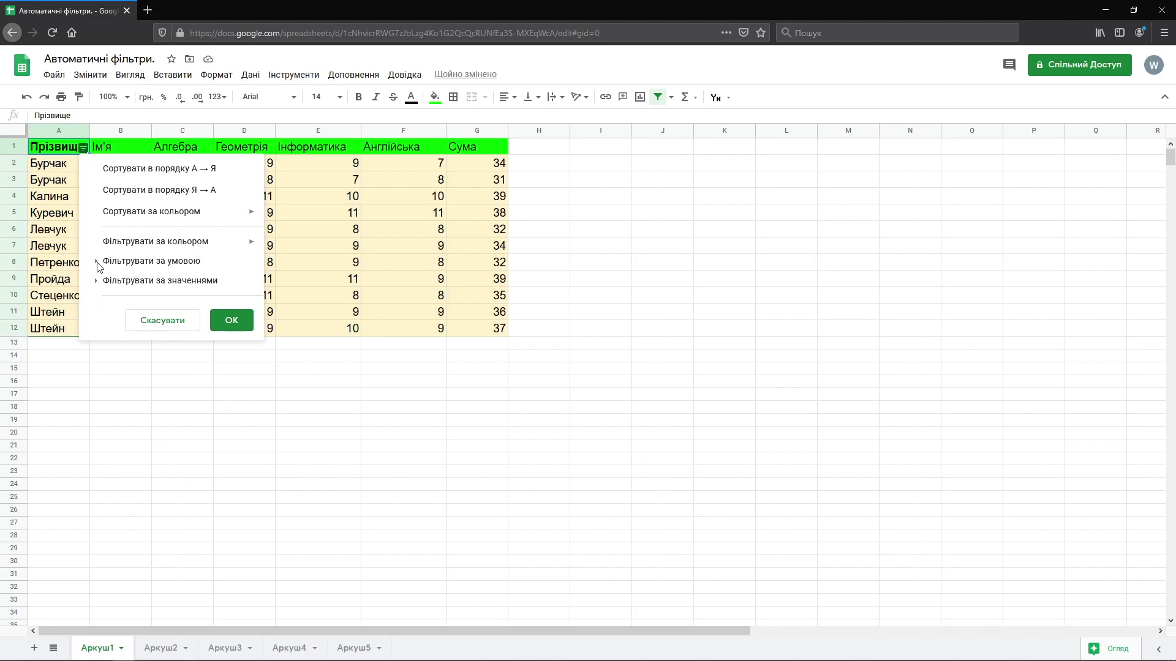
left_click(99, 263)
left_click(116, 285)
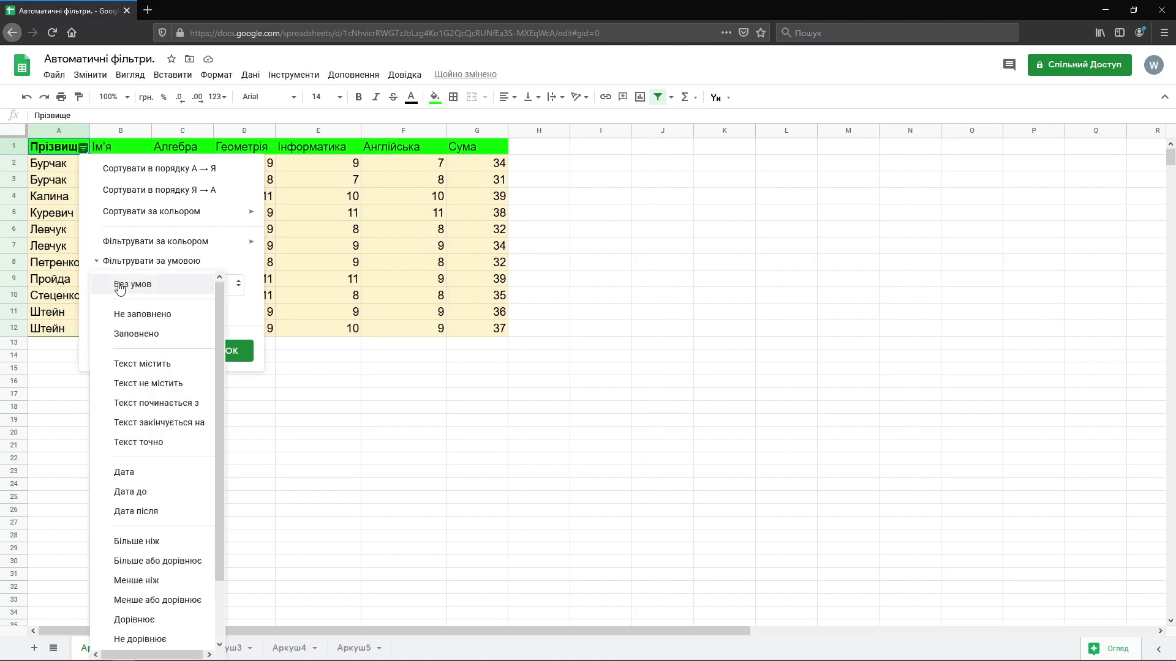
left_click(142, 402)
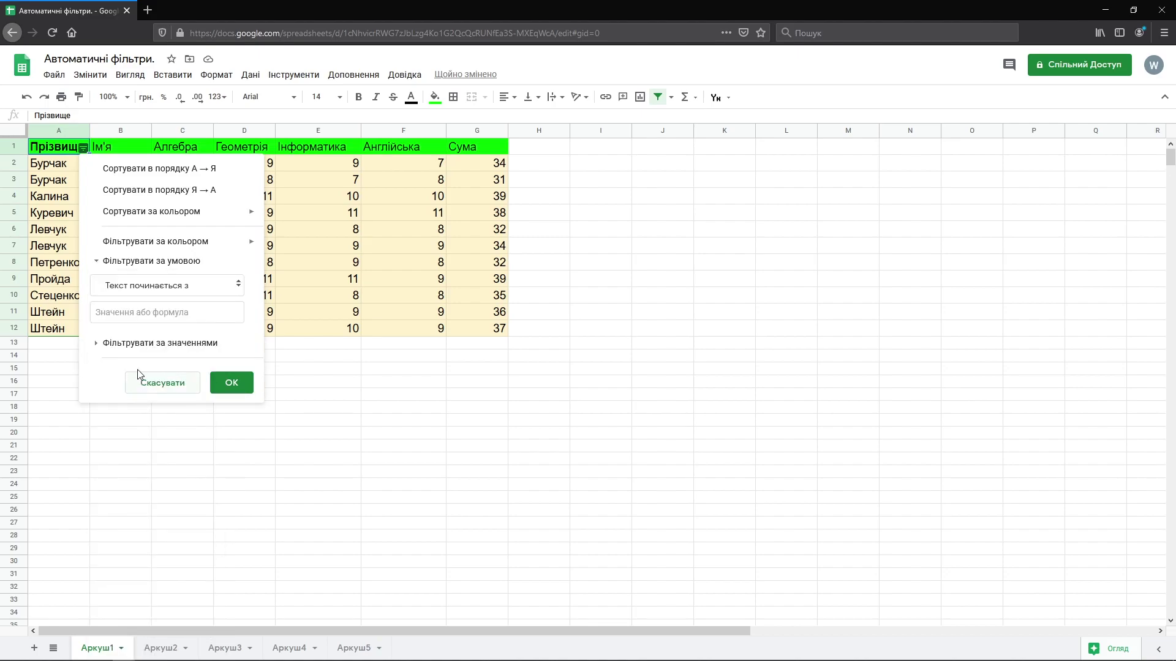
left_click(126, 312)
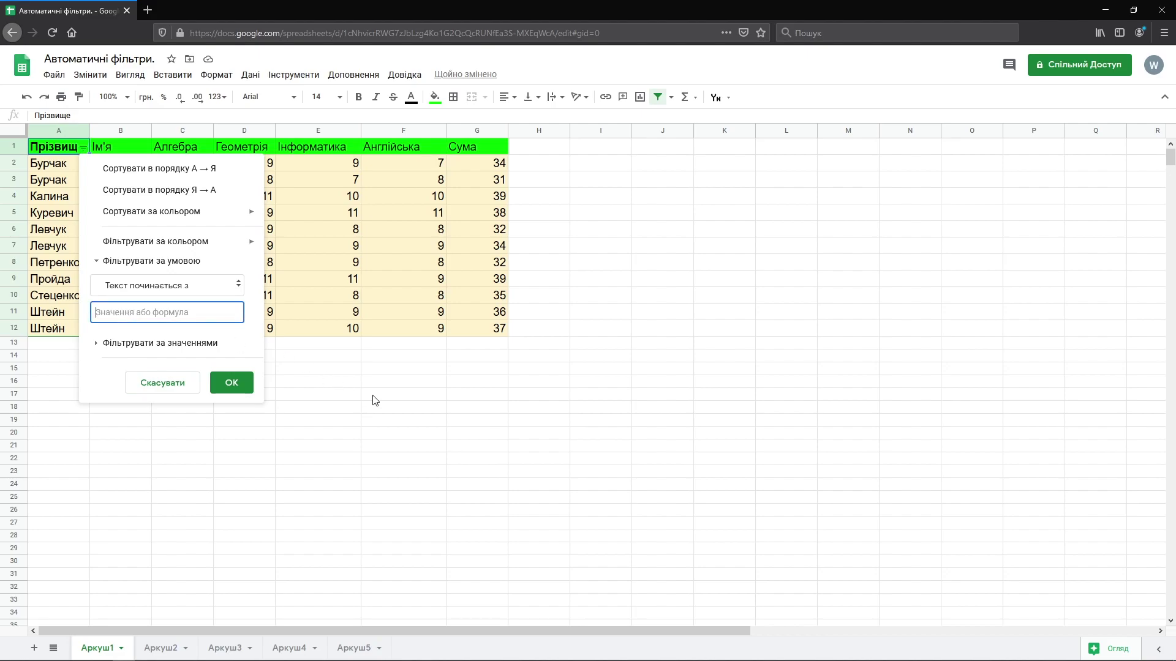
type("п")
left_click(233, 382)
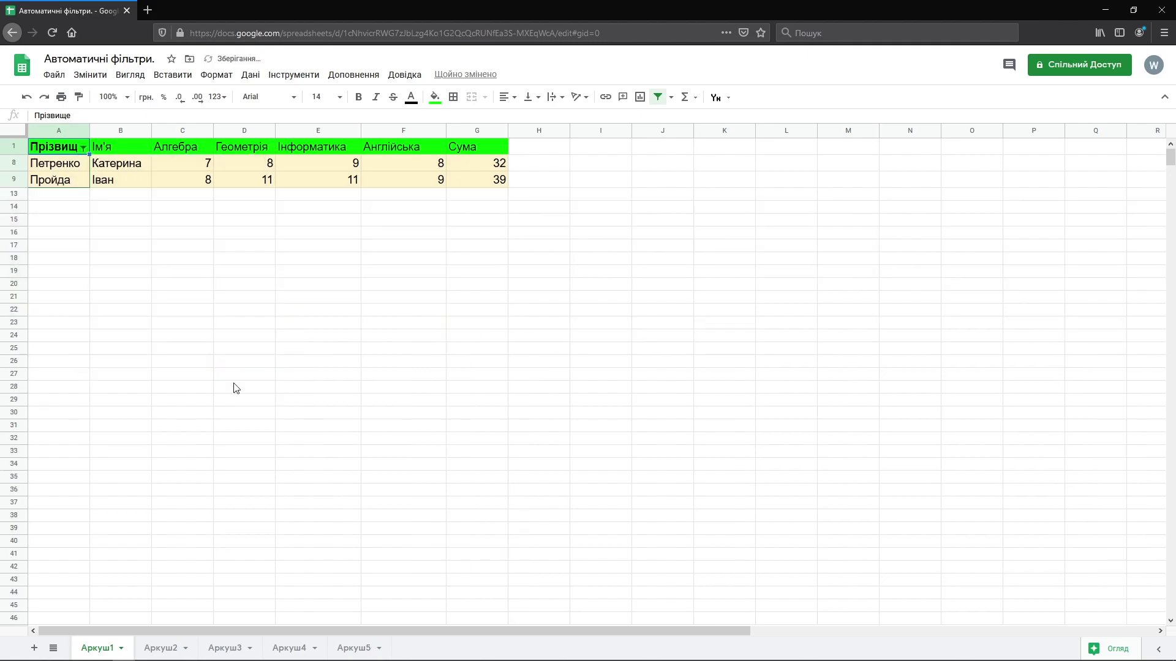
left_click(657, 96)
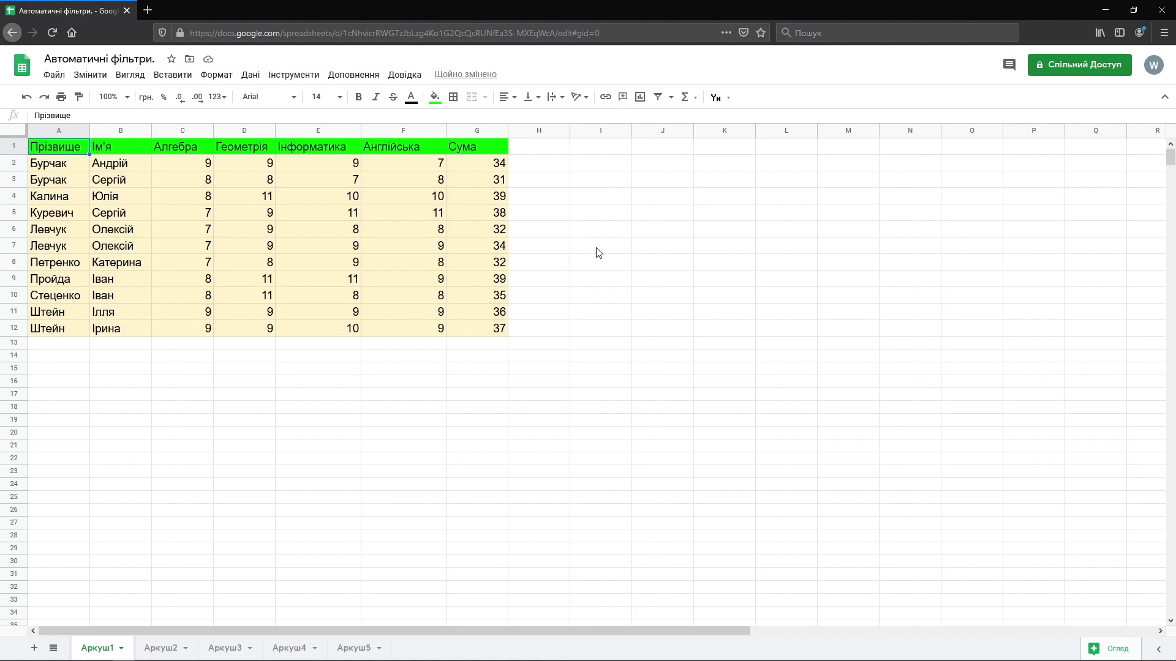
Step: Create a filter on the whole grades table, A1:G12, and filter the Сума column by the condition Більше ніж with the value 35
left_click(657, 97)
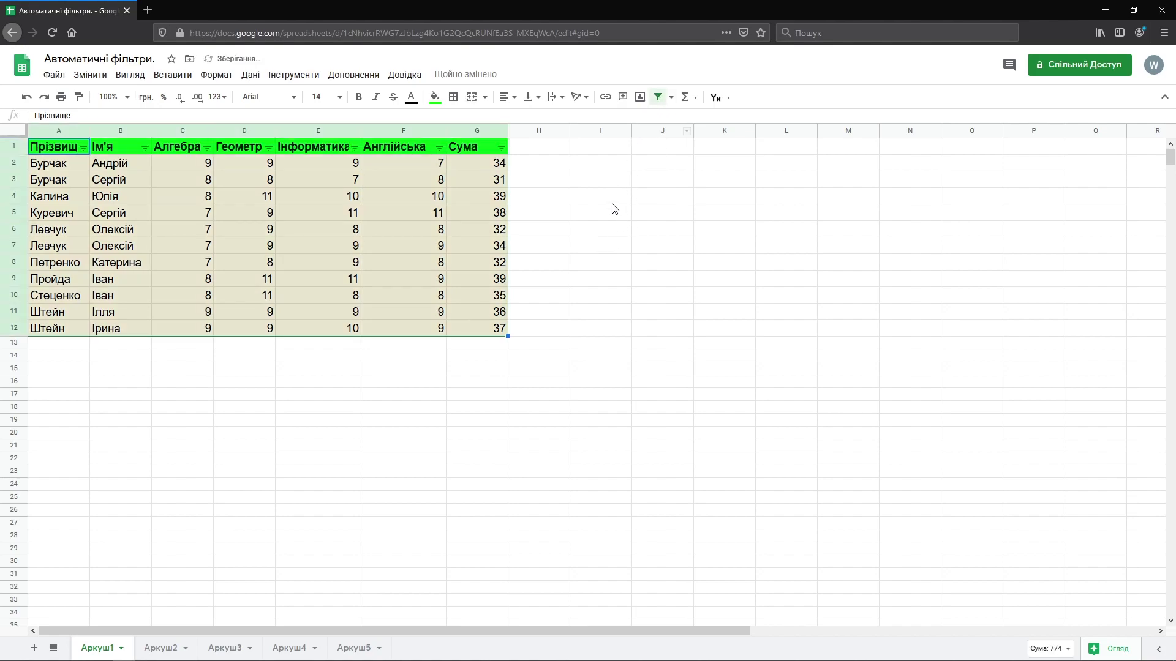
left_click(501, 147)
left_click(341, 282)
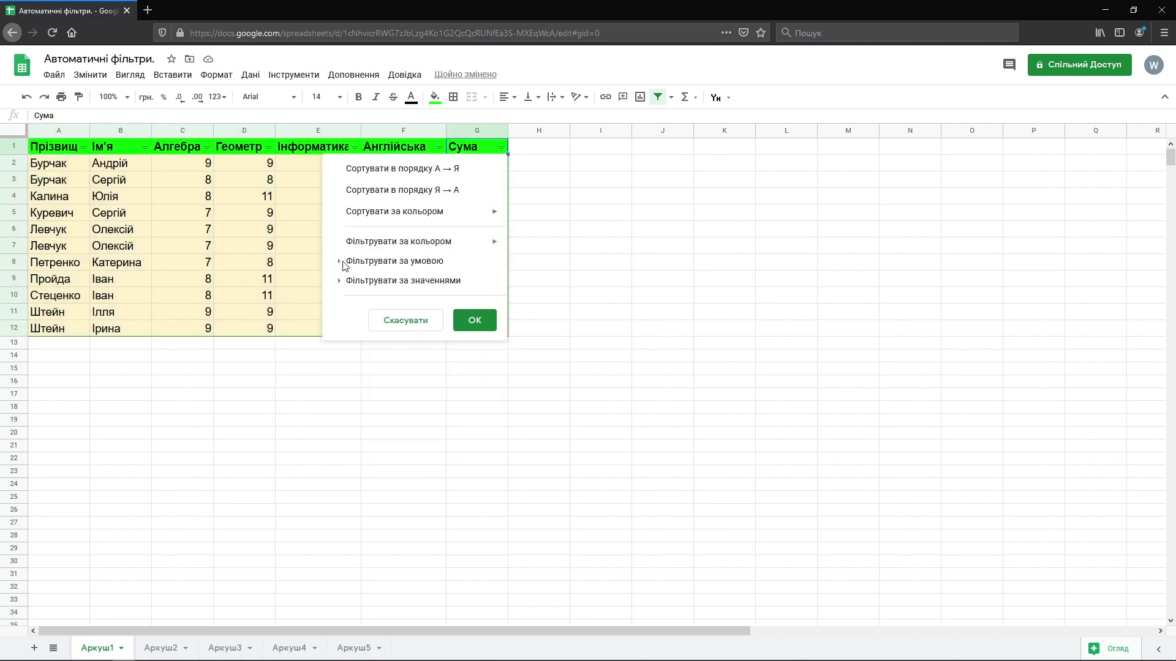
left_click(344, 265)
left_click(349, 287)
left_click(388, 542)
left_click(391, 314)
type("35")
left_click(463, 378)
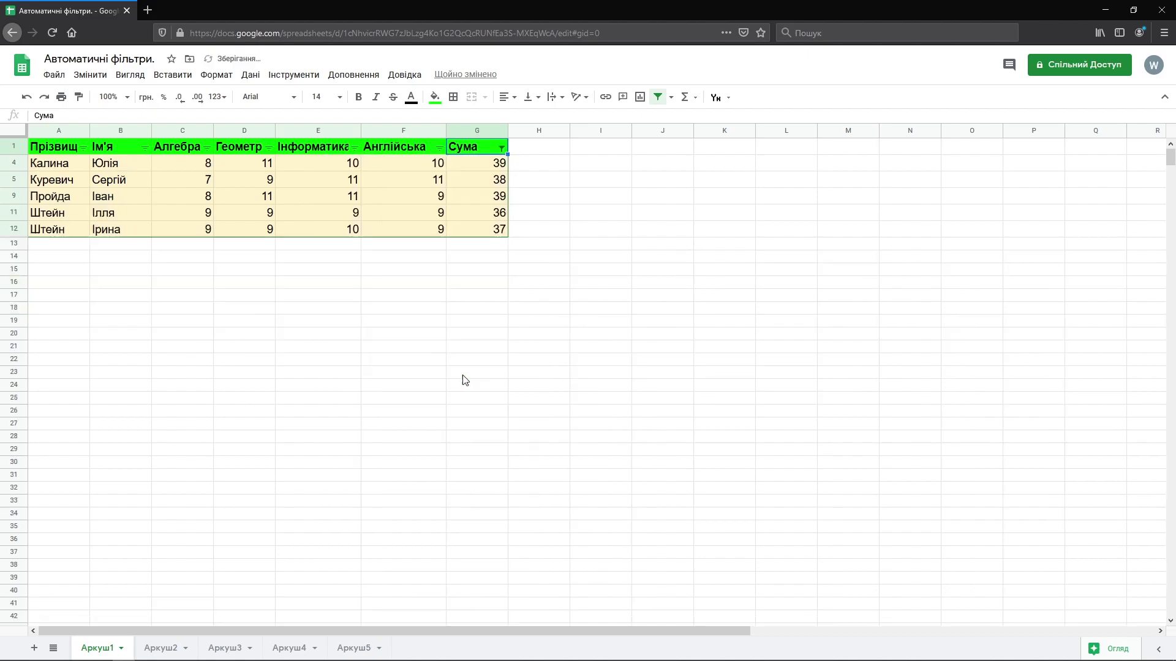
Step: Additionally filter the Інформатика column by the condition Більше ніж with the value 9, and turn off the table's filter once applied
left_click(355, 150)
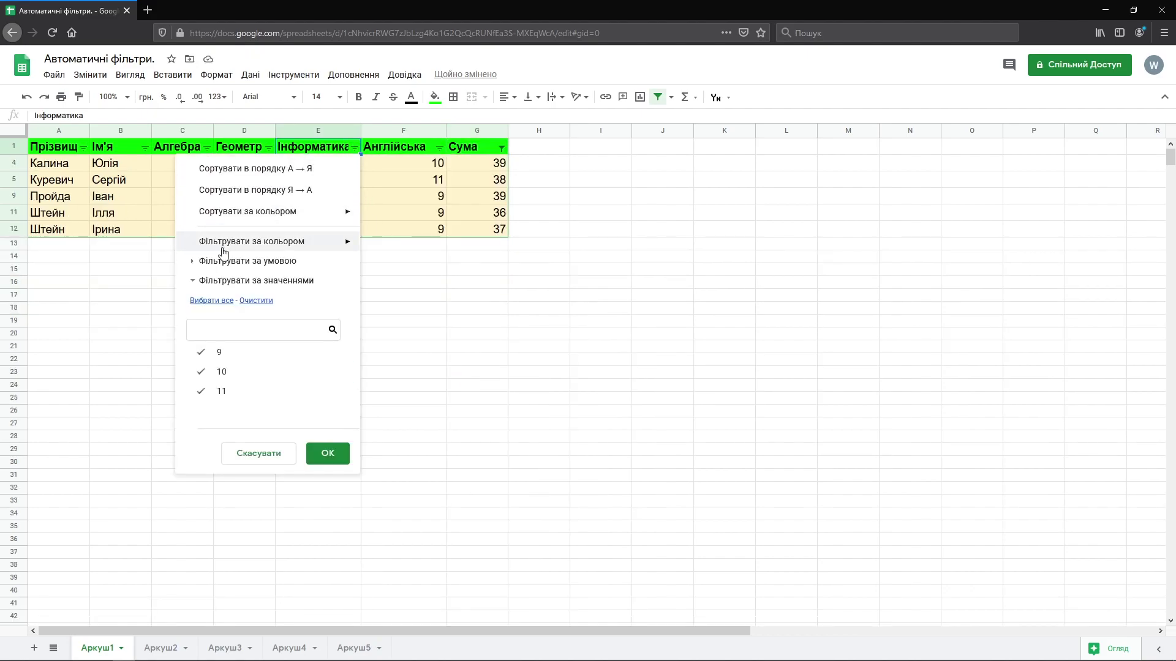
left_click(193, 281)
left_click(202, 262)
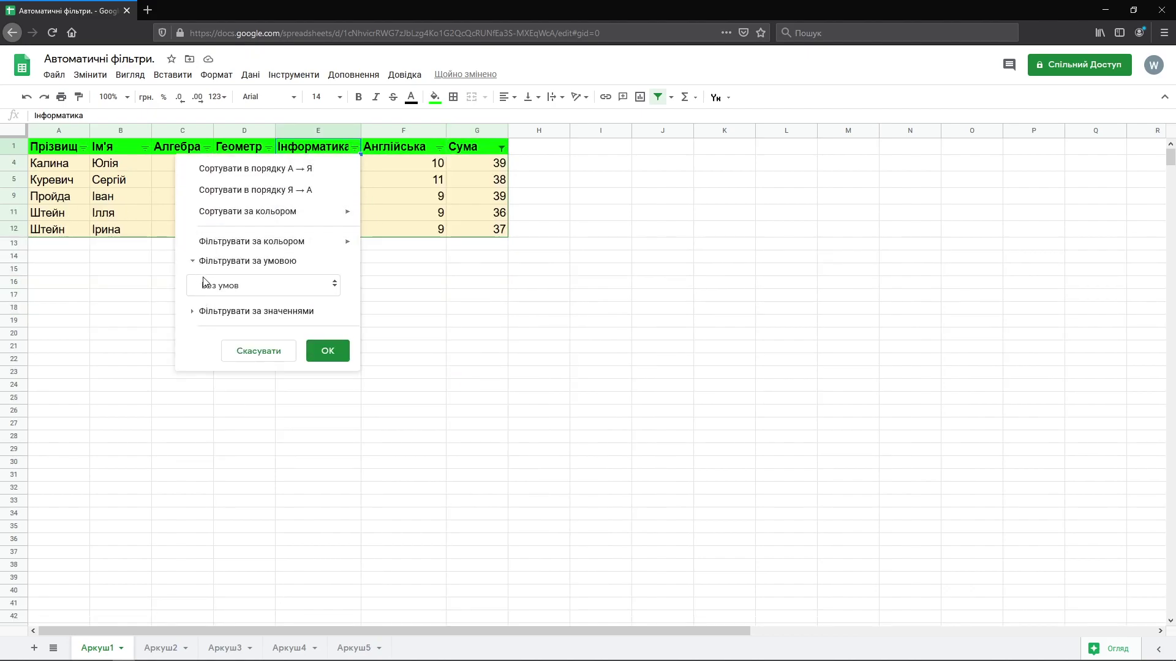
left_click(211, 286)
left_click(249, 539)
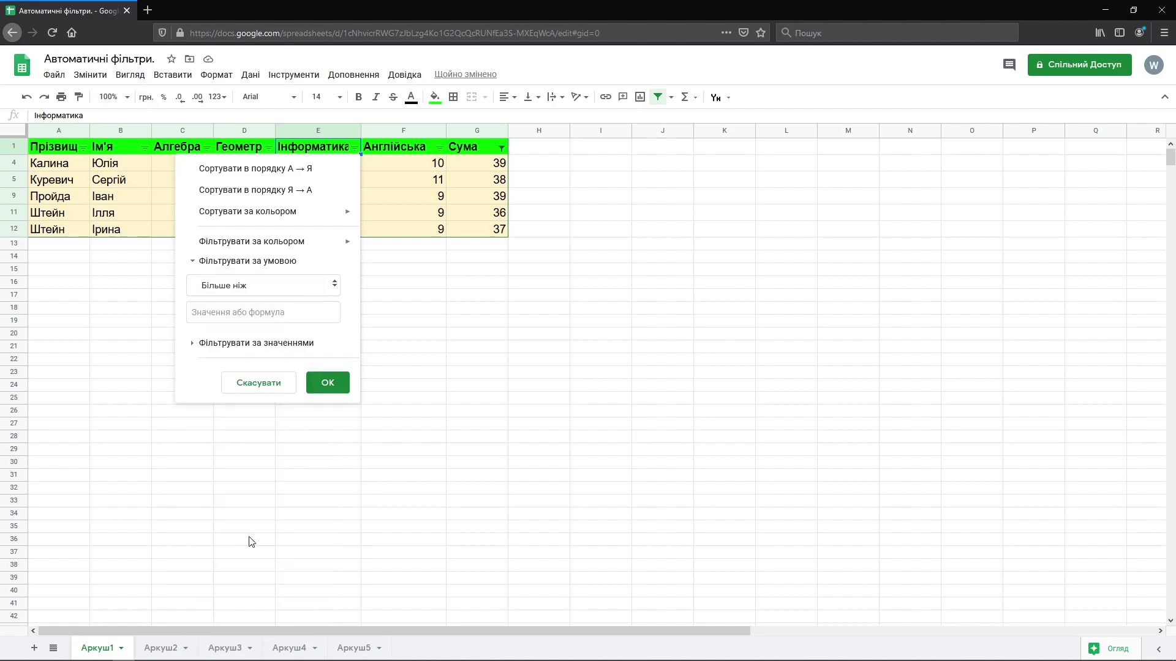
left_click(233, 312)
type("9")
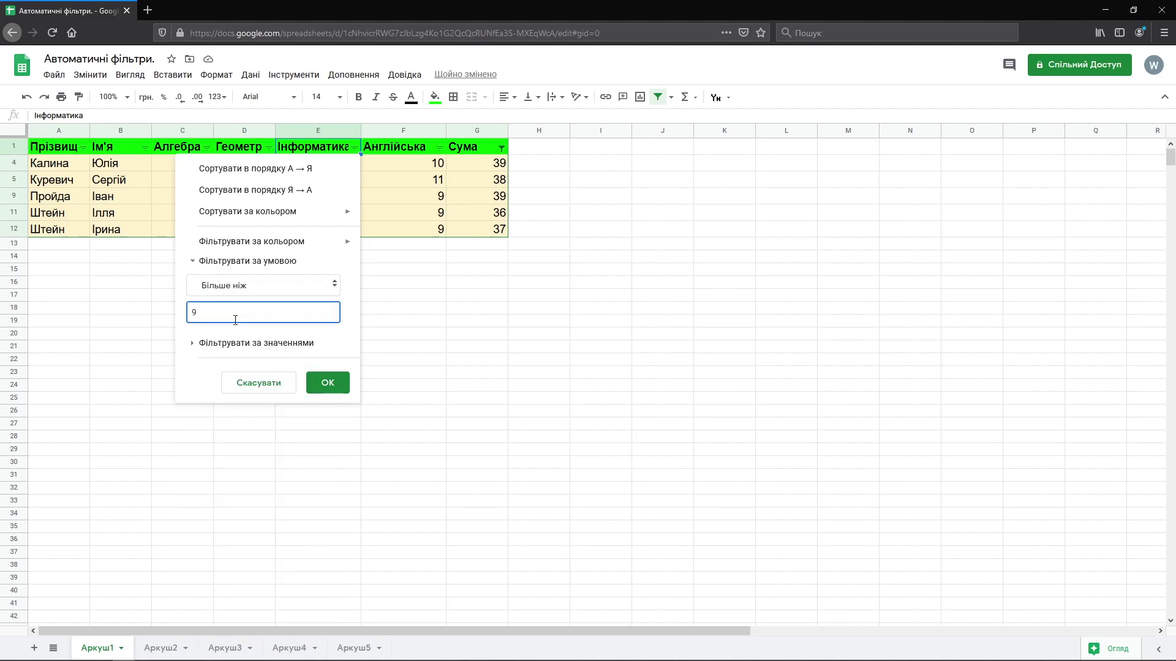
left_click(328, 383)
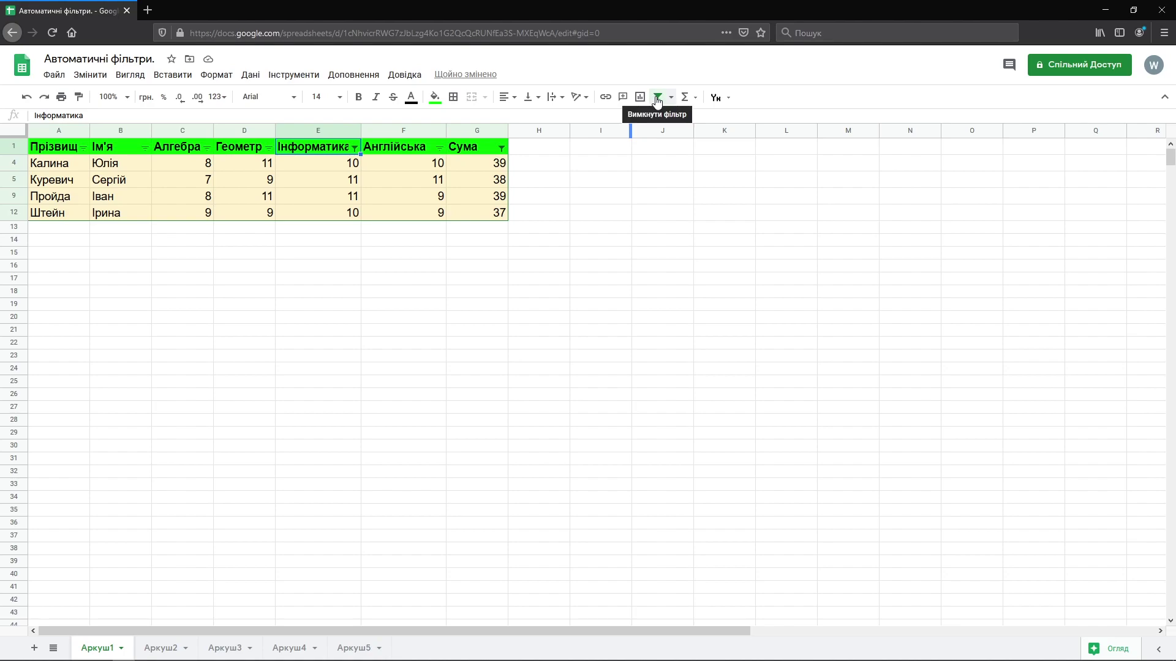
left_click(254, 76)
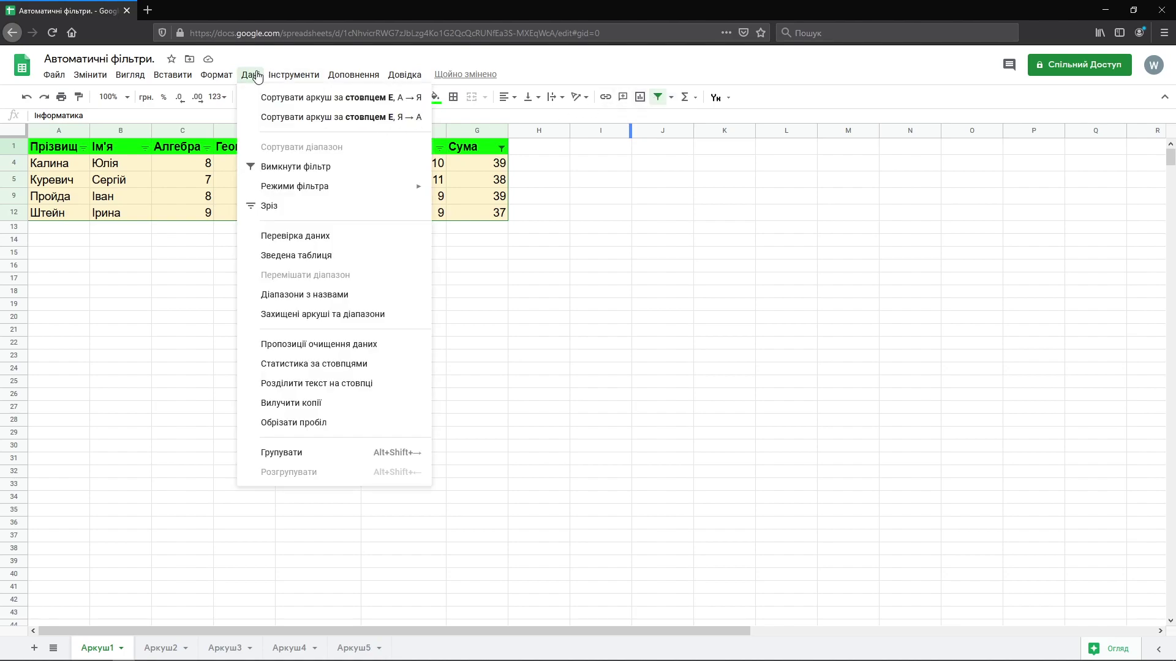
left_click(287, 168)
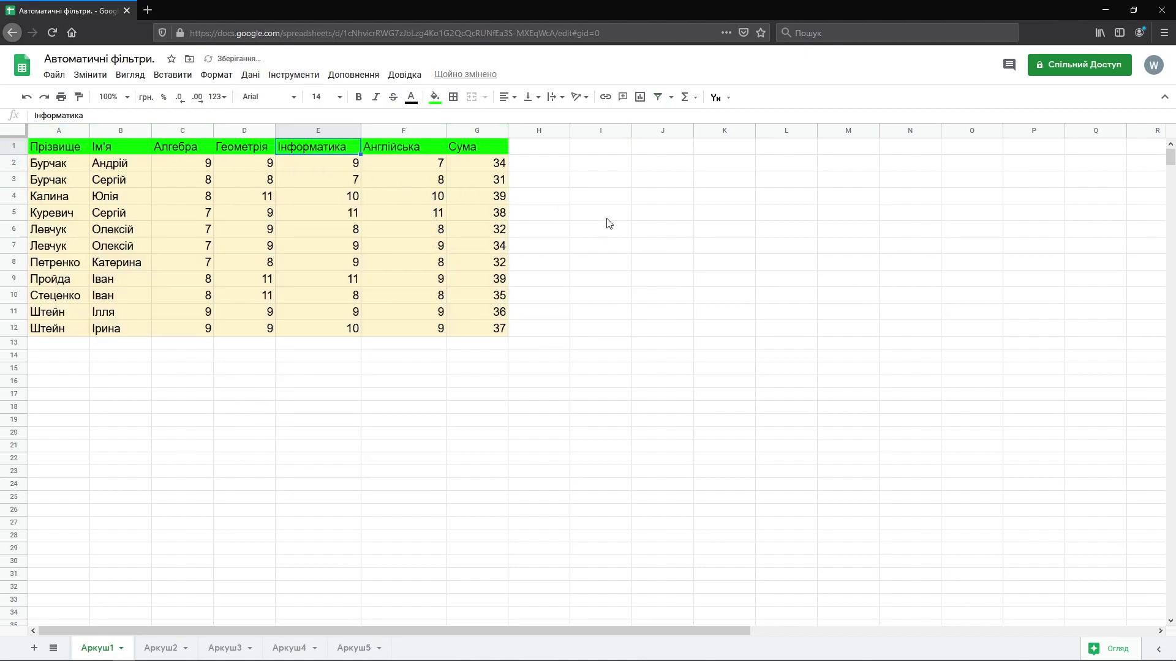